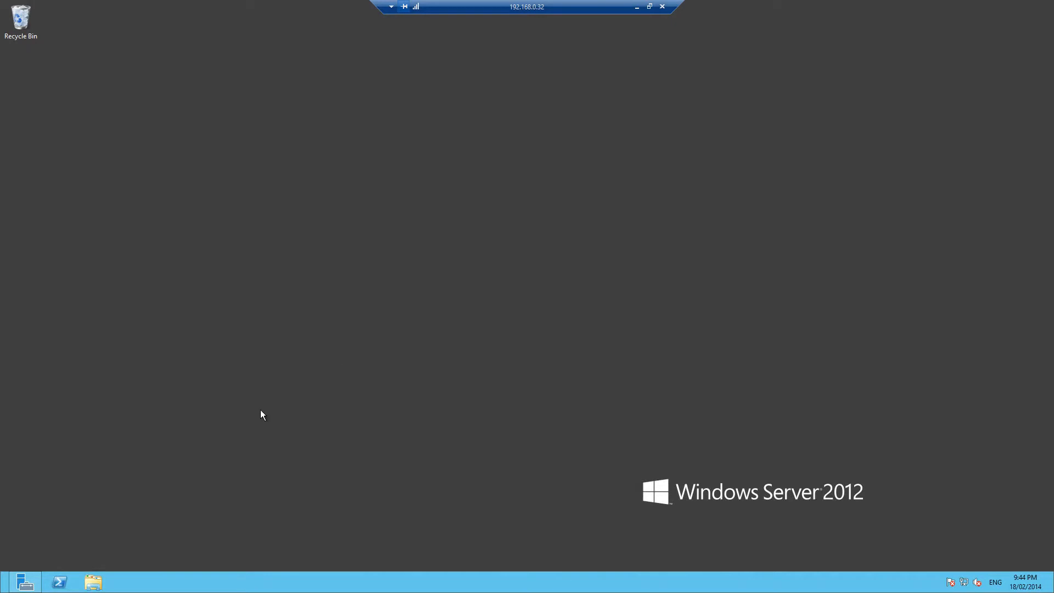
Review the free space and total size of the server's drives in File Explorer, including New Volume (G:)
left_click(93, 582)
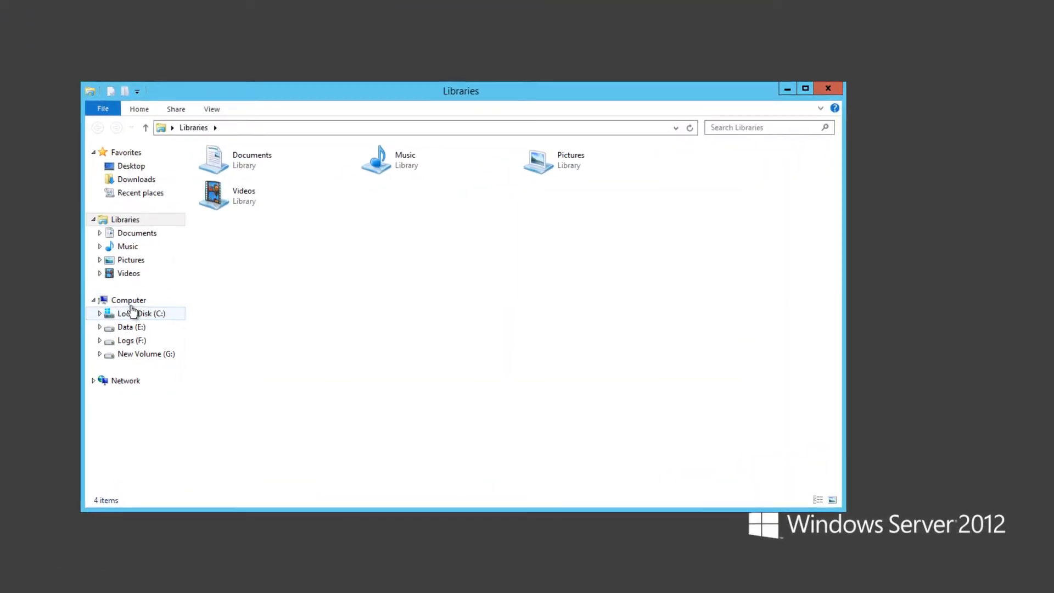
left_click(130, 301)
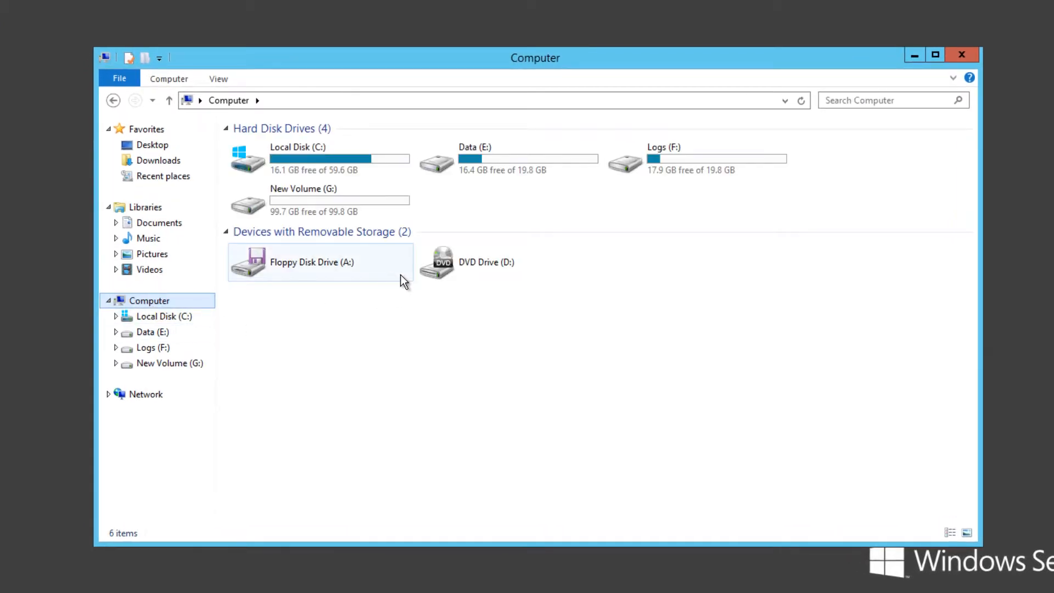
mouse_move(302, 216)
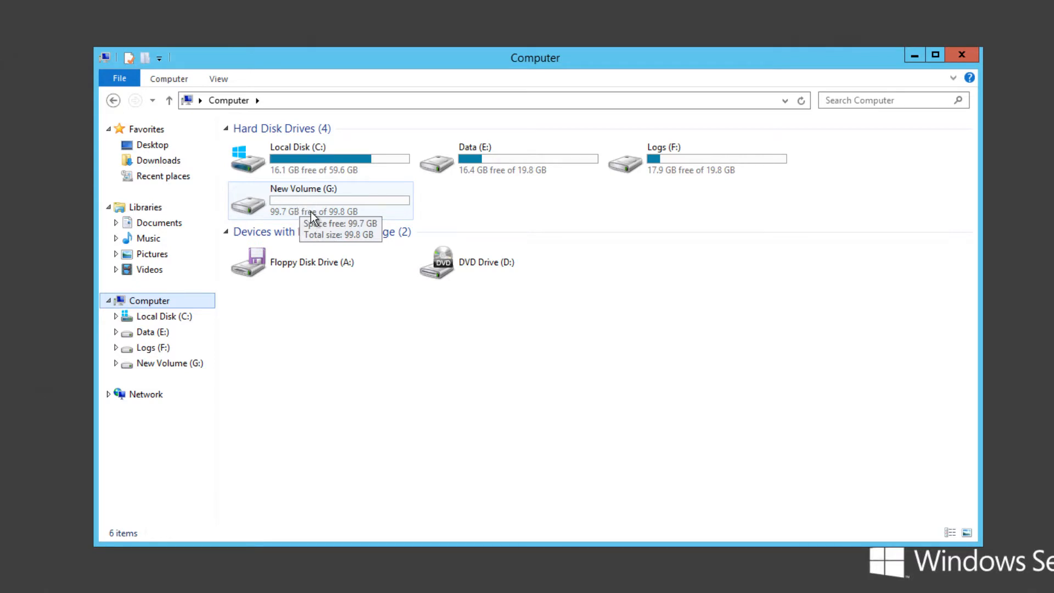
mouse_move(354, 213)
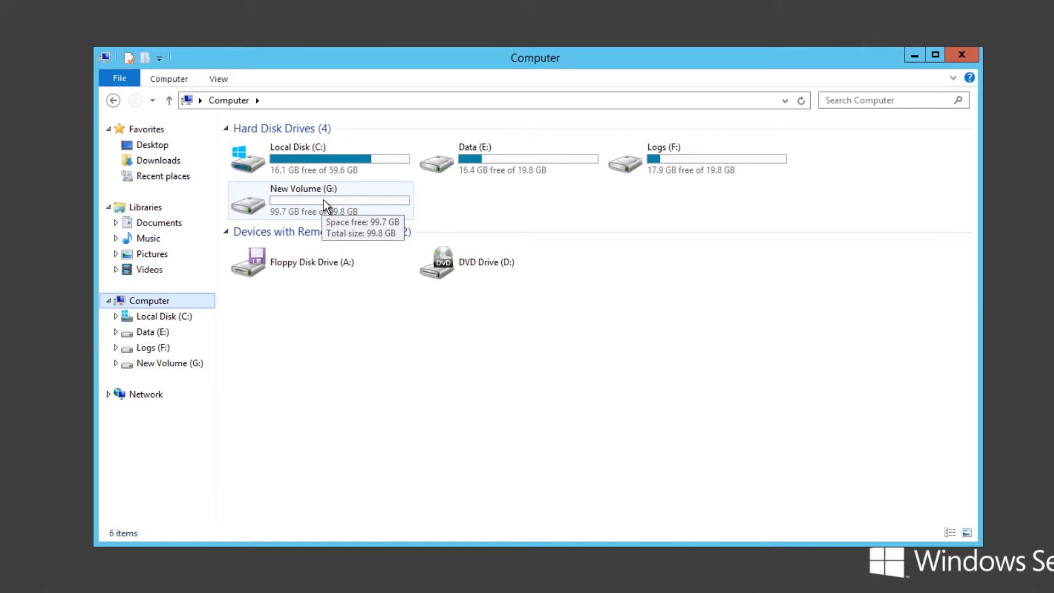
left_click(467, 151)
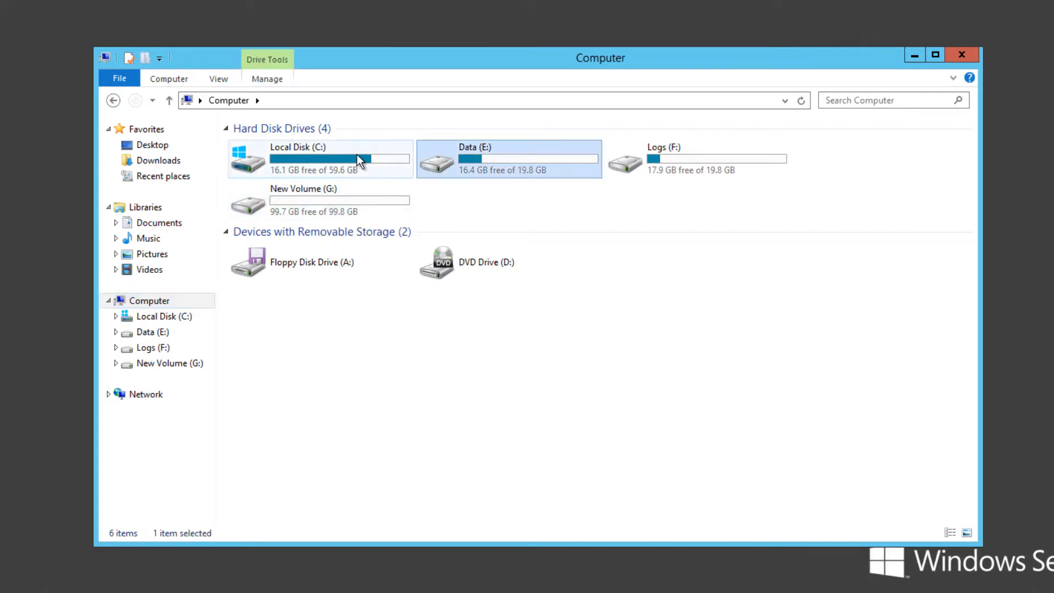
left_click(686, 154)
left_click(313, 202)
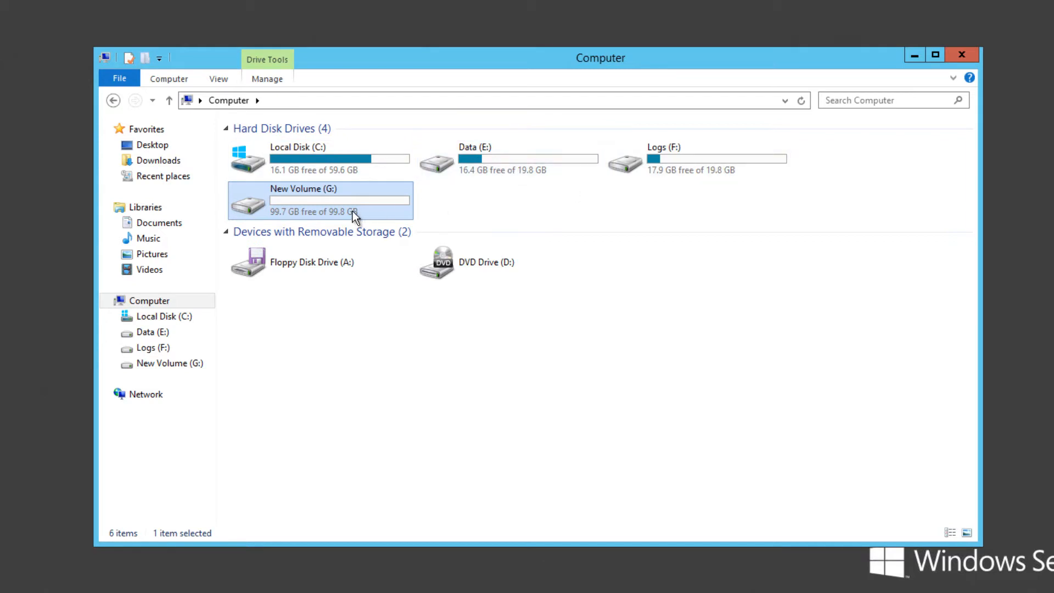
mouse_move(327, 196)
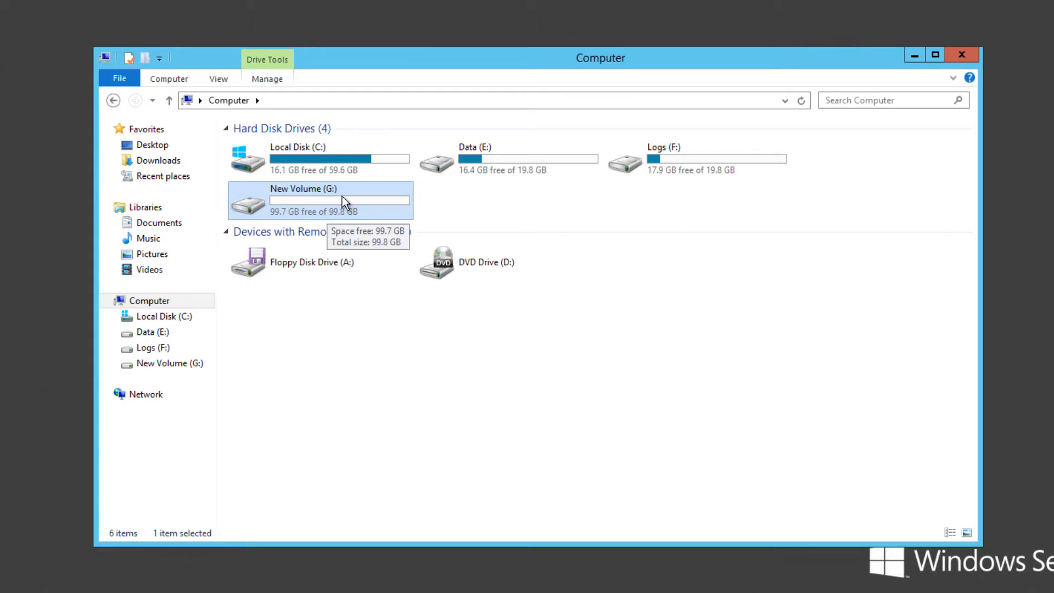
left_click(913, 55)
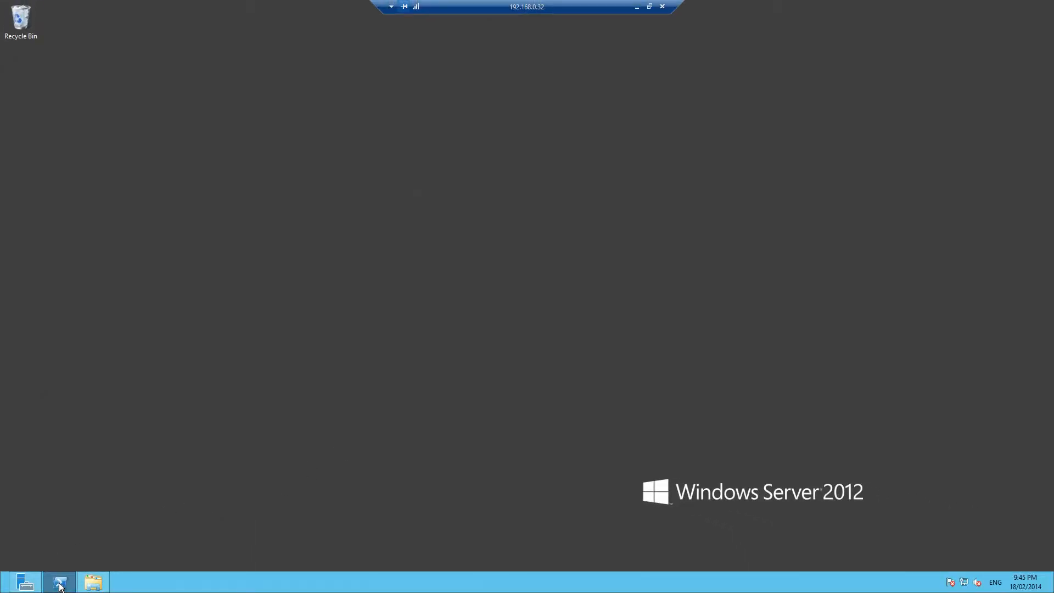
Open Windows PowerShell and change to the root directory of the C: drive with cd \
left_click(60, 584)
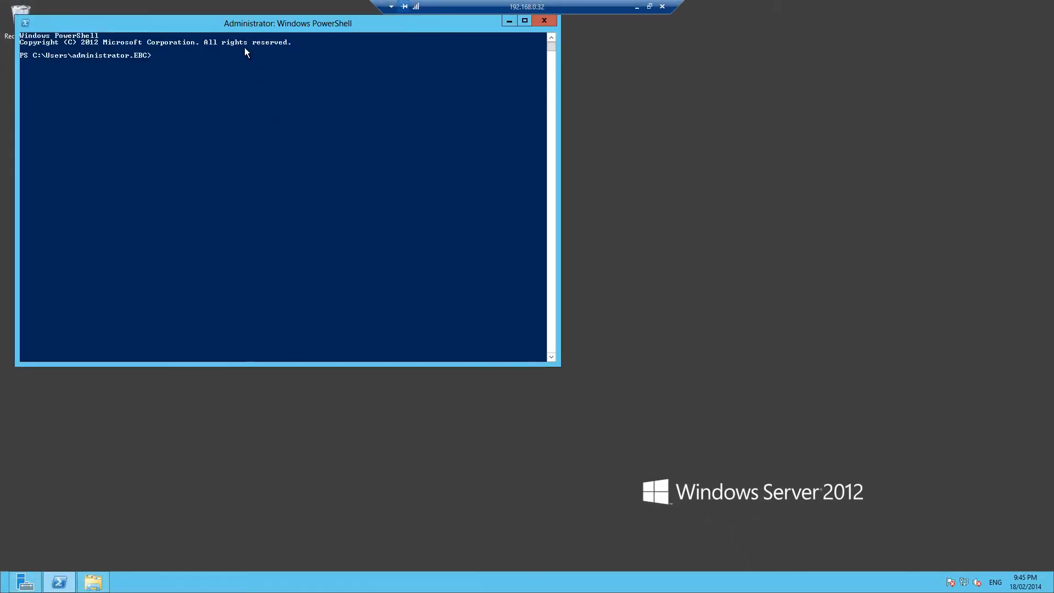
left_click_drag(241, 27, 365, 122)
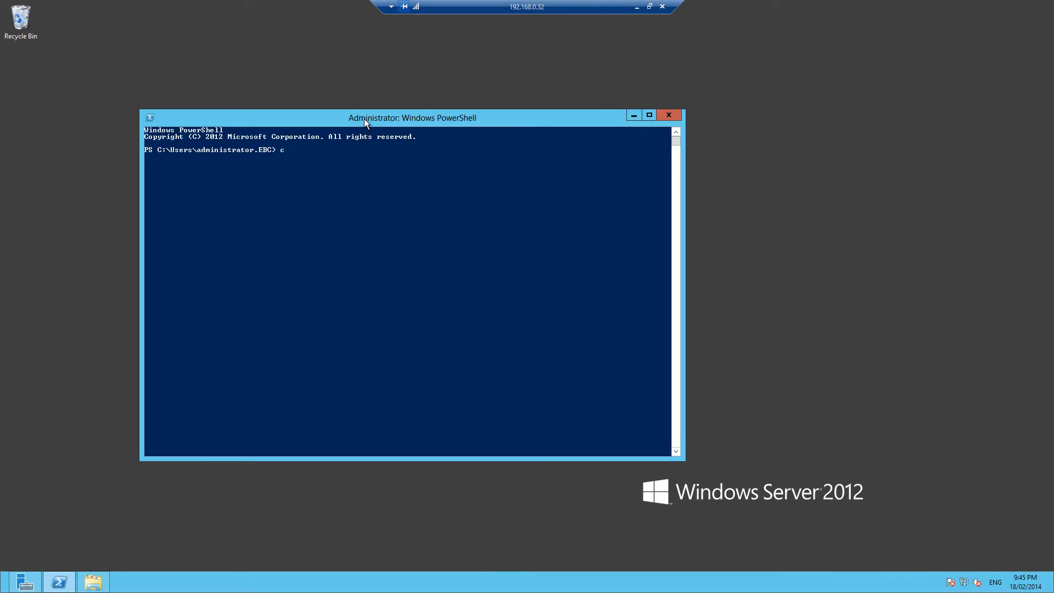
type("cd \\")
key("Return")
key("Return")
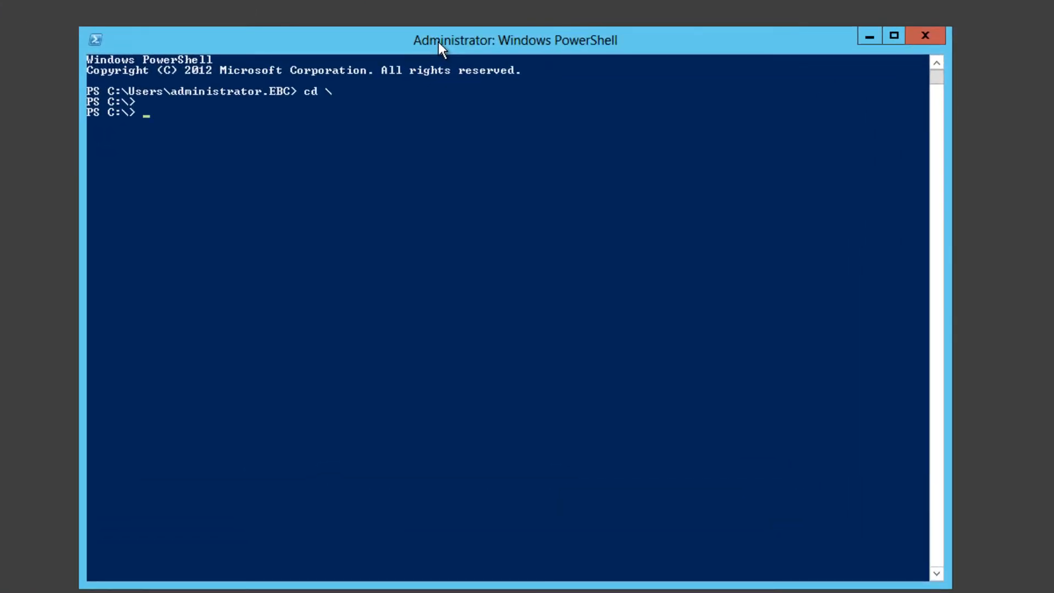
Install the Windows Server Backup feature by running Install-WindowsFeature Windows-Server-Backup, and minimize the console
type("install-win")
key("Tab")
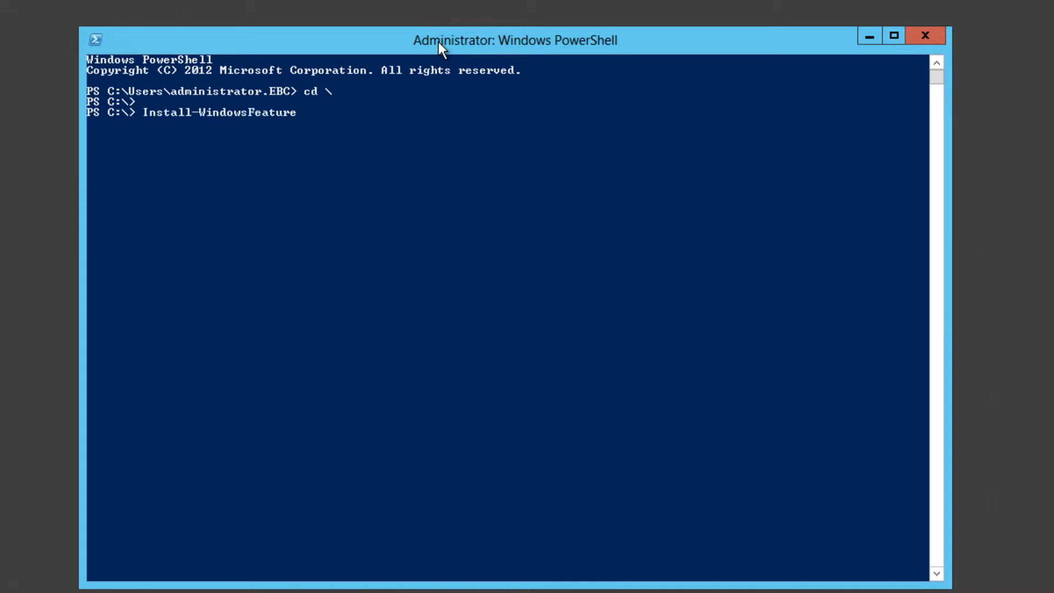
type("Windows-Server-Backup")
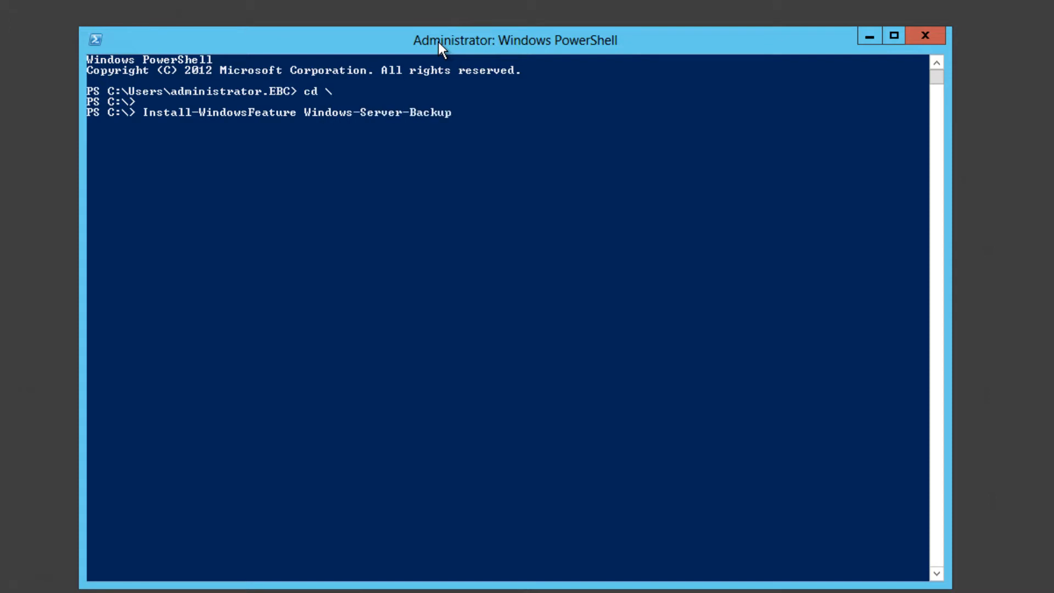
key("Return")
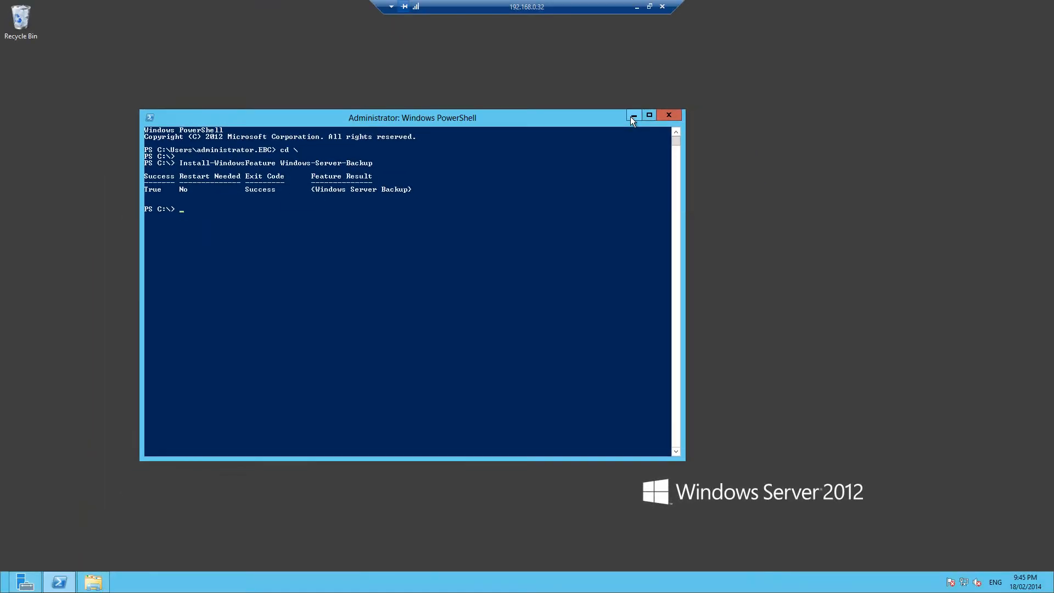
left_click(633, 116)
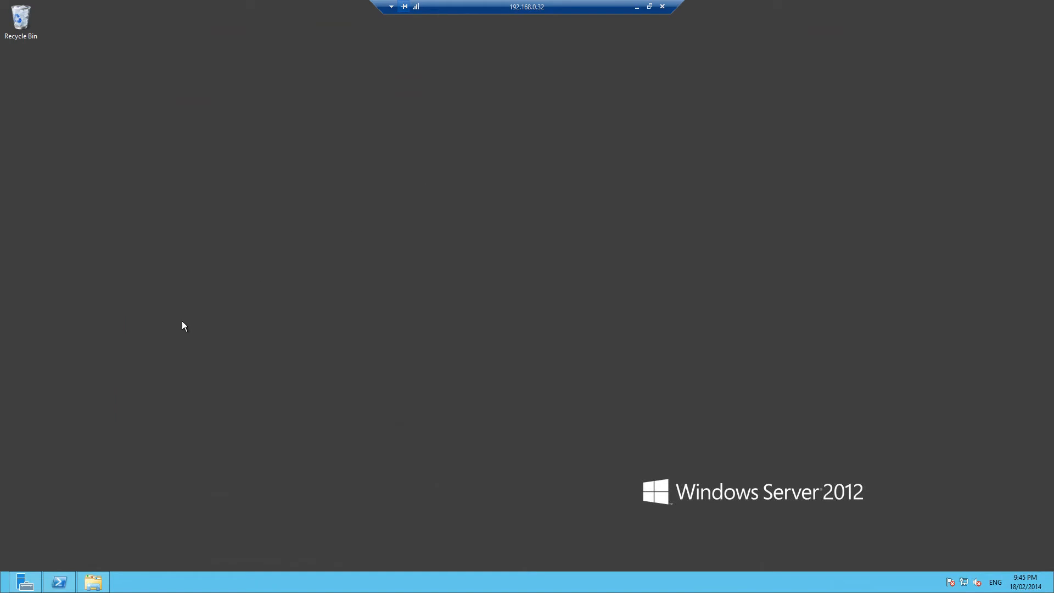
Locate the Windows Server Backup shortcut in the Administrative Tools folder
left_click(5, 590)
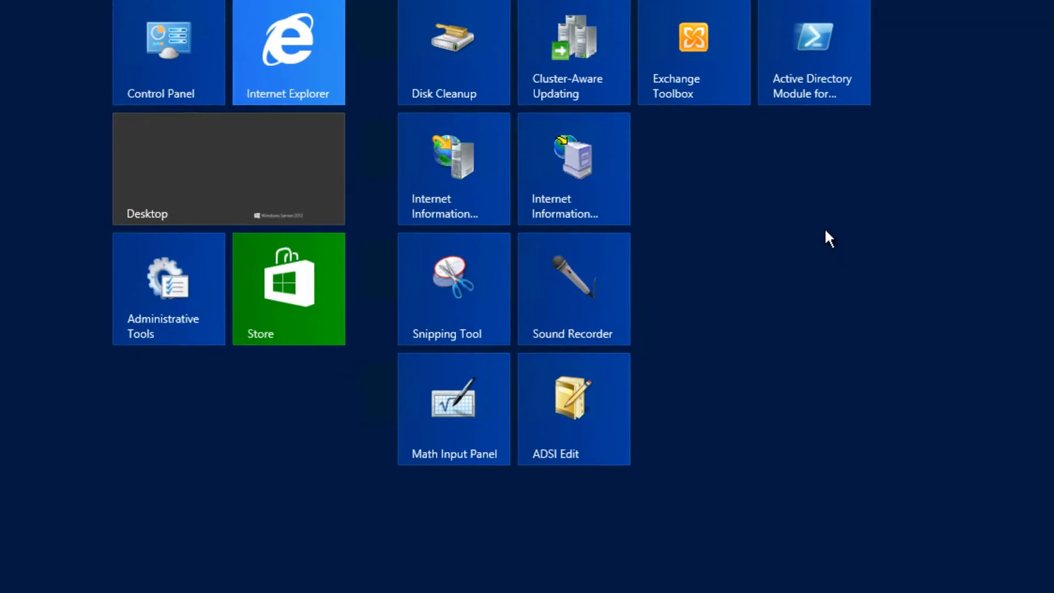
left_click(144, 290)
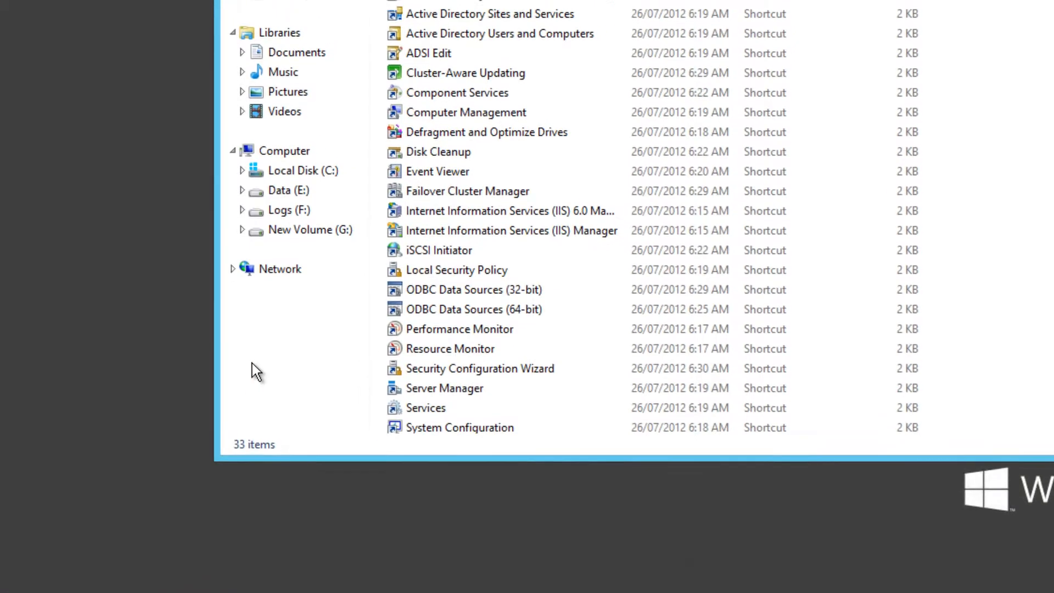
left_click(329, 358)
scroll(334, 402, "down", 3)
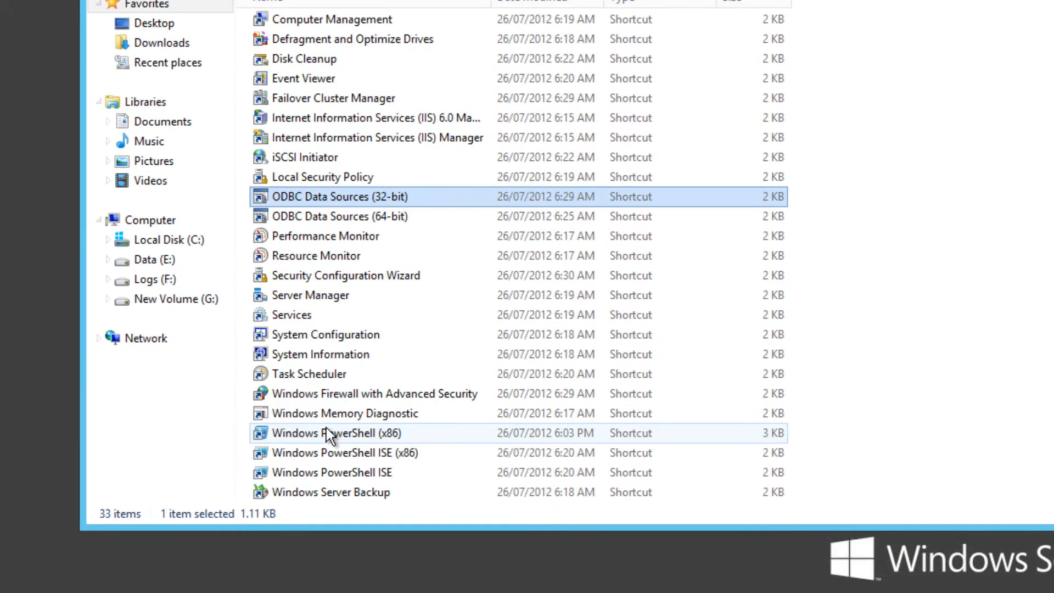
left_click(318, 493)
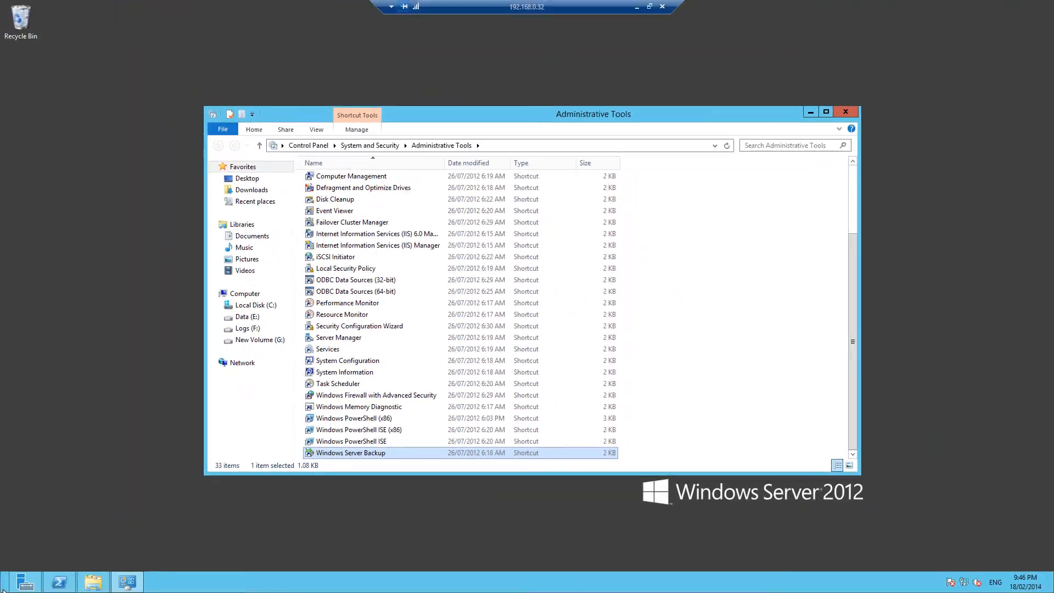
Find Windows Server Backup by searching for "windows serv", launch it and show the Local Backup section
left_click(2, 589)
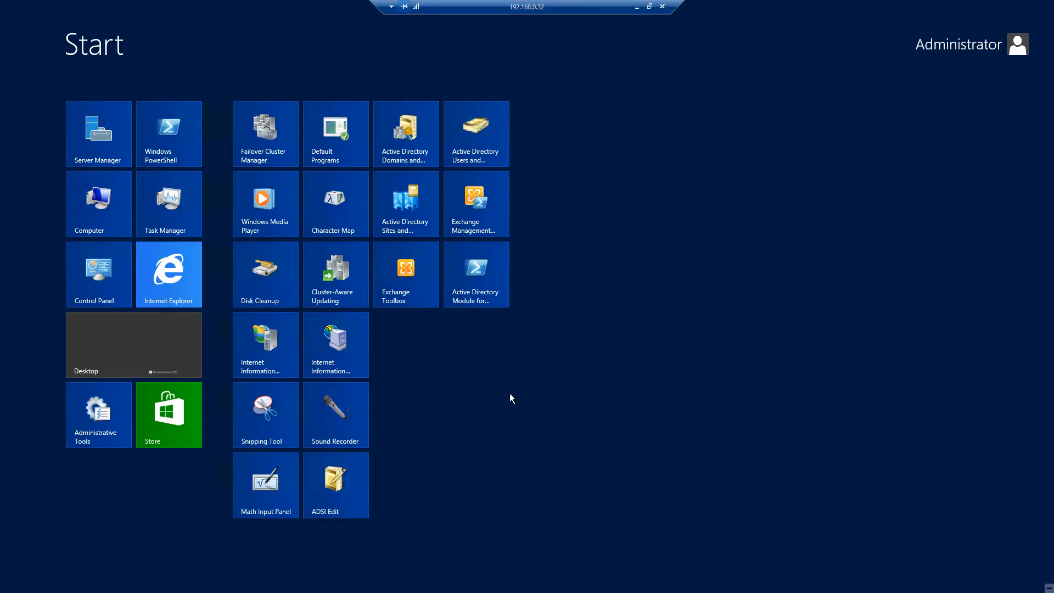
type("windows serv")
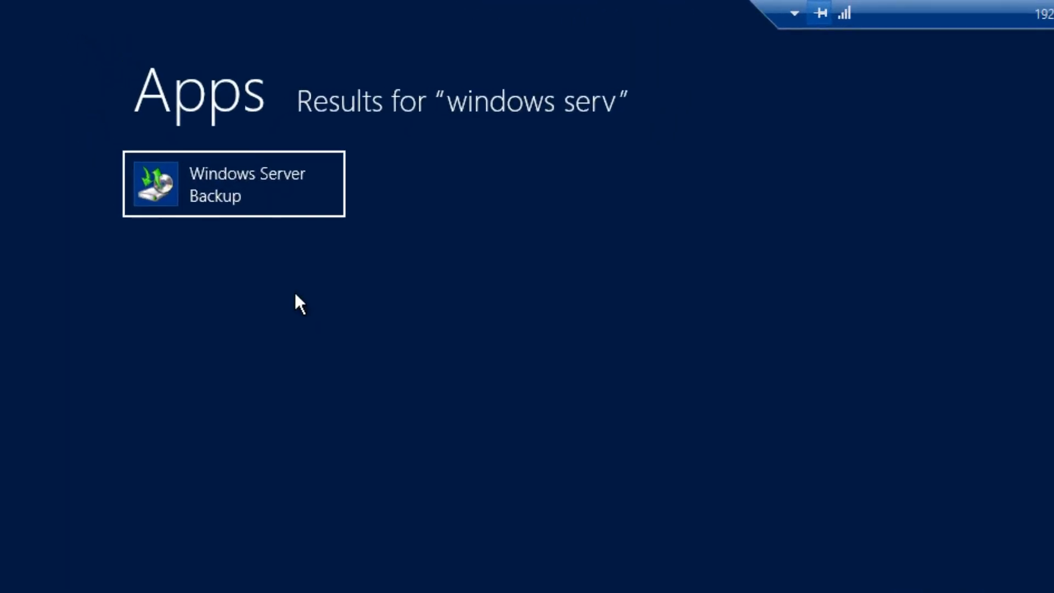
left_click(167, 156)
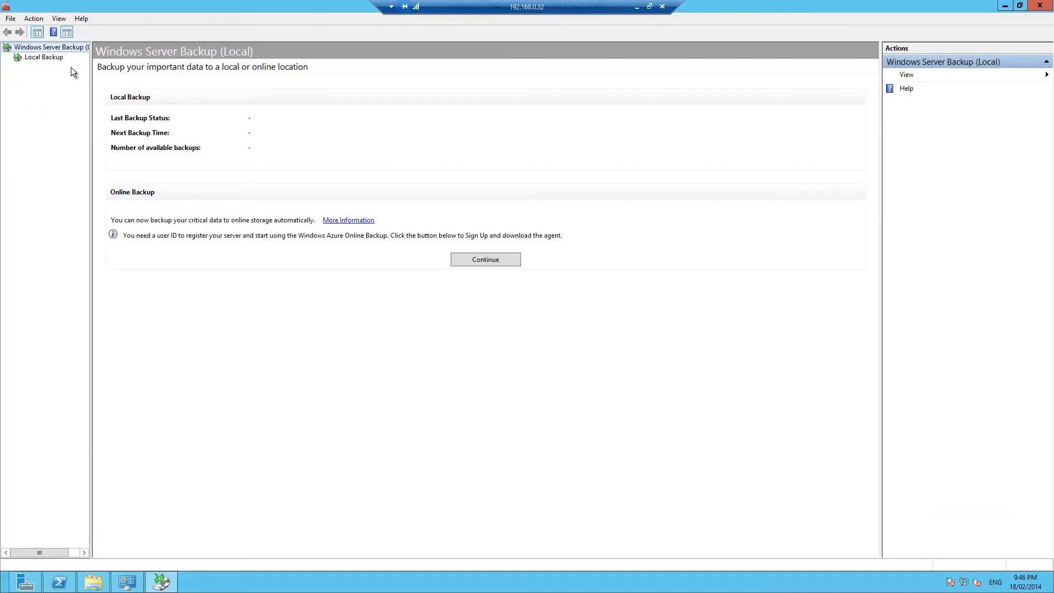
left_click(54, 58)
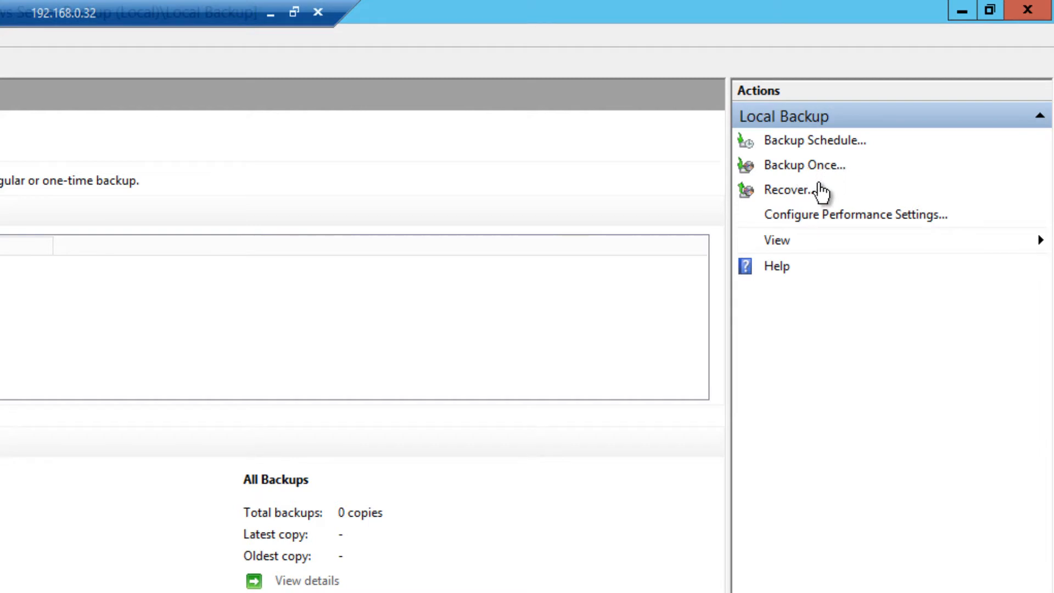
Start a new backup schedule using the recommended Full server configuration
left_click(818, 144)
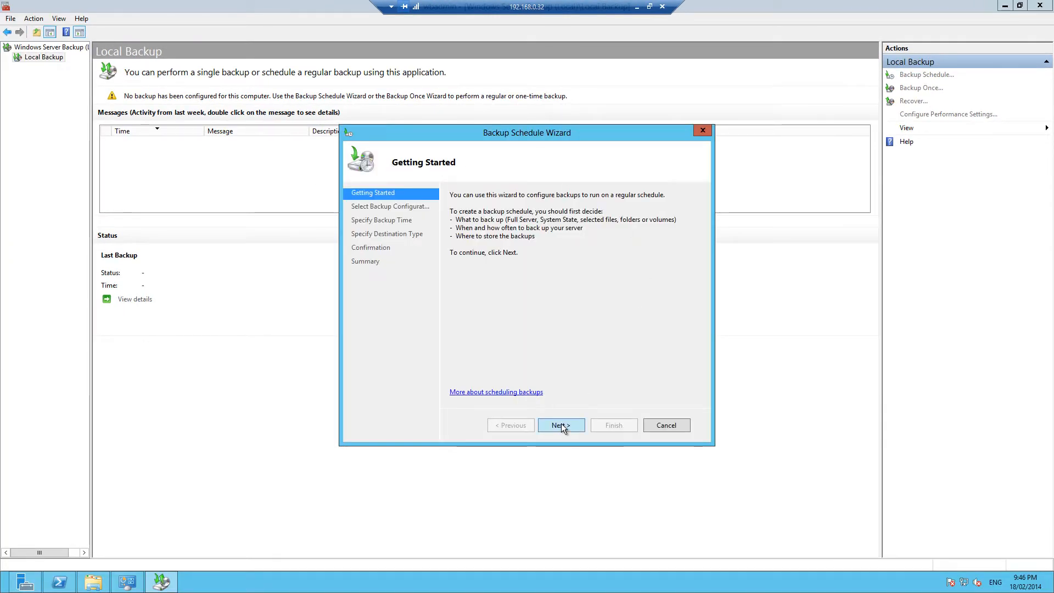
left_click(561, 425)
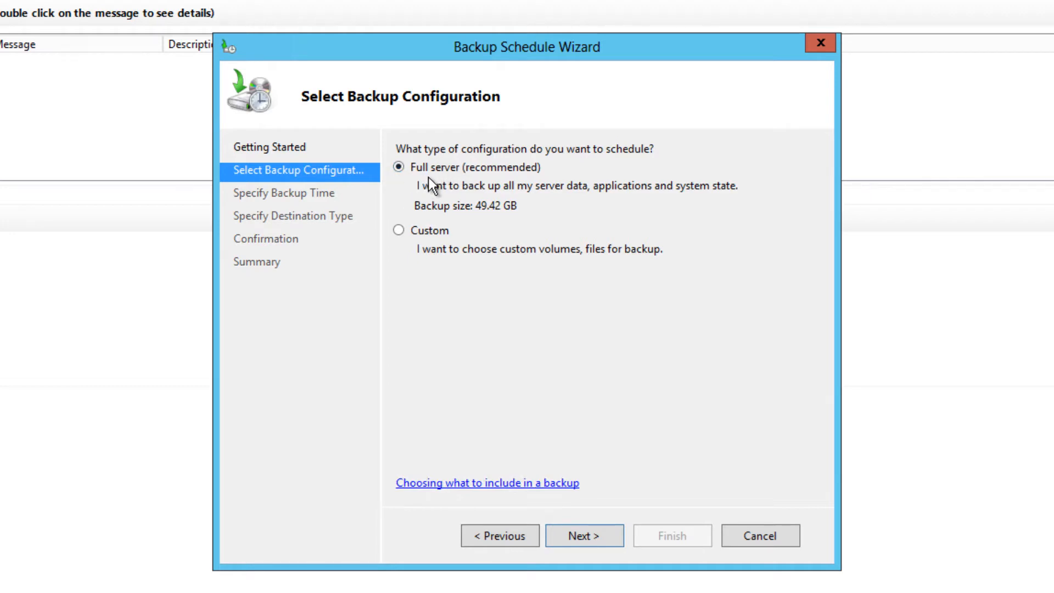
left_click(600, 535)
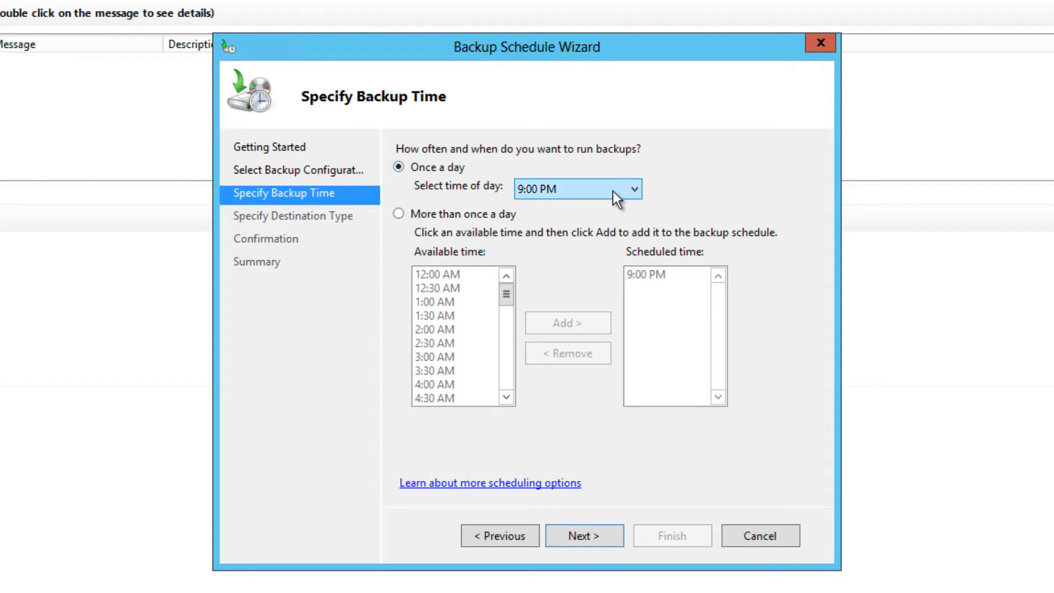
Review the available backup times and keep the schedule at once a day at 9:00 PM
left_click(565, 192)
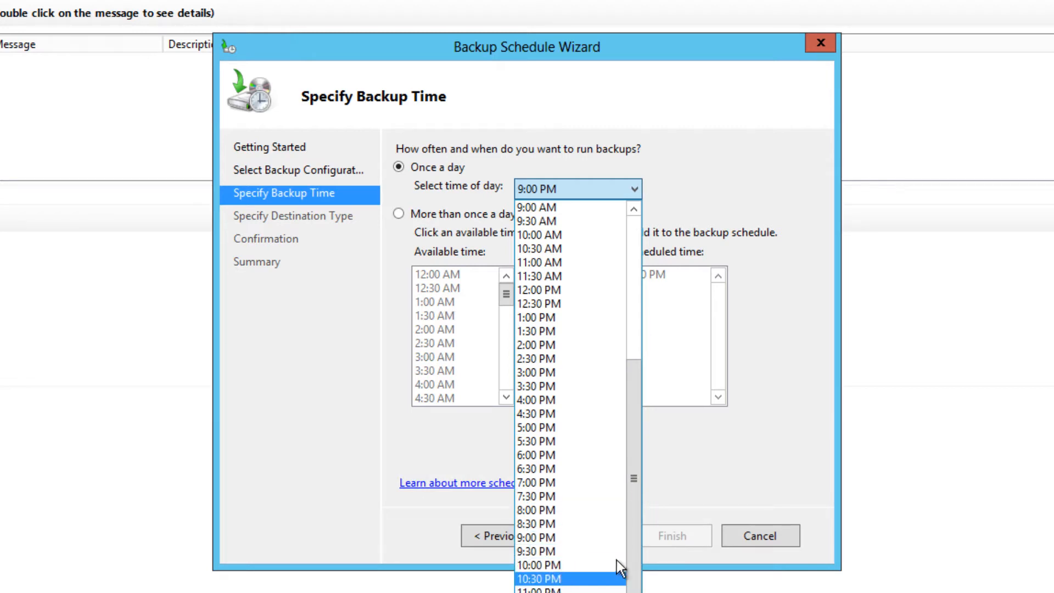
left_click(705, 171)
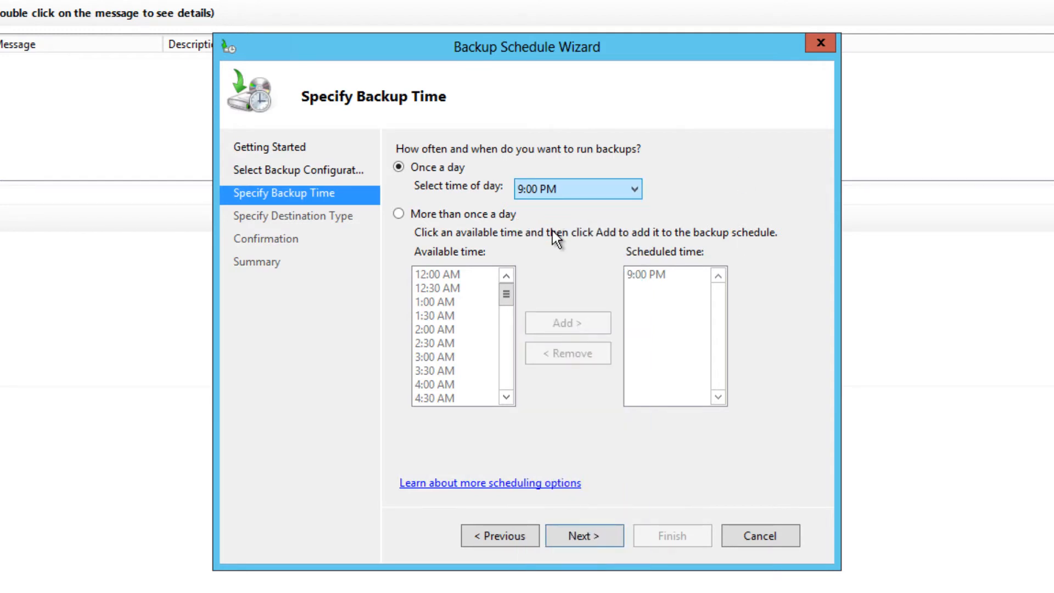
left_click(585, 540)
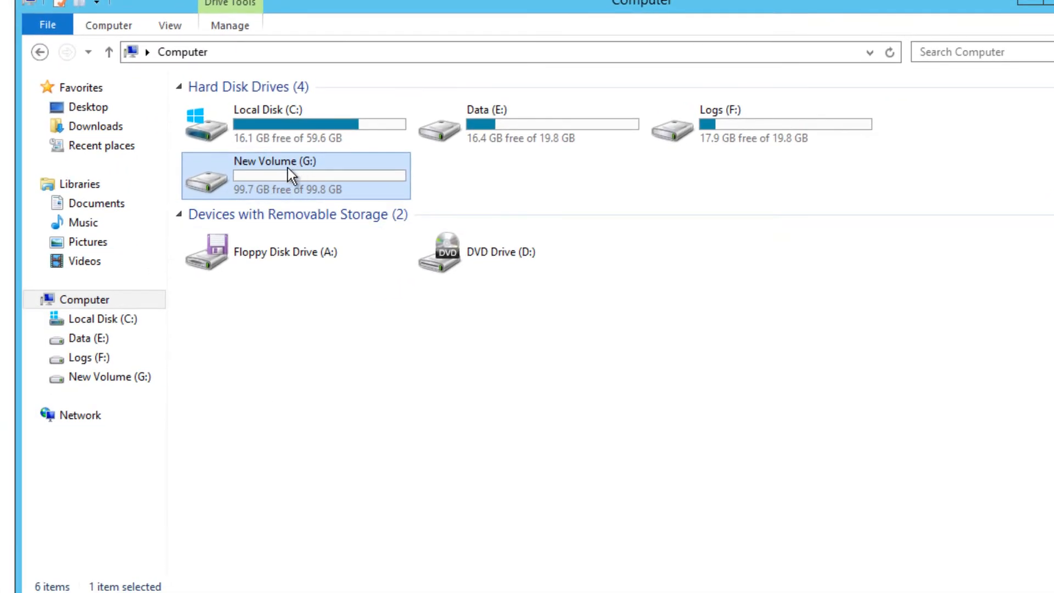
Store the backups on a hard disk dedicated for backups and select the 100 GB Disk 3 (G:) as destination
left_click(1028, 2)
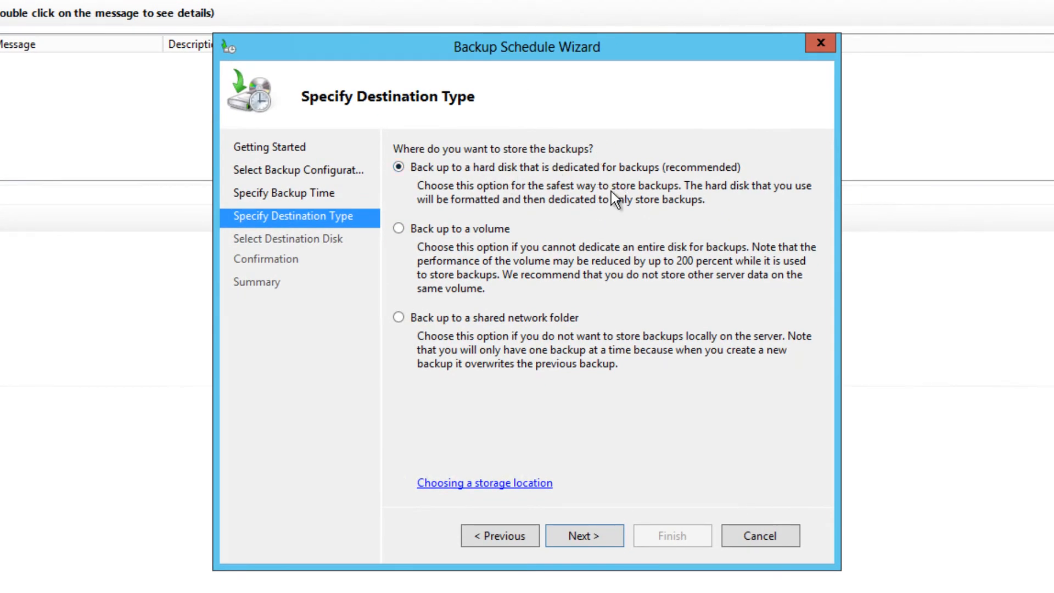
left_click(588, 537)
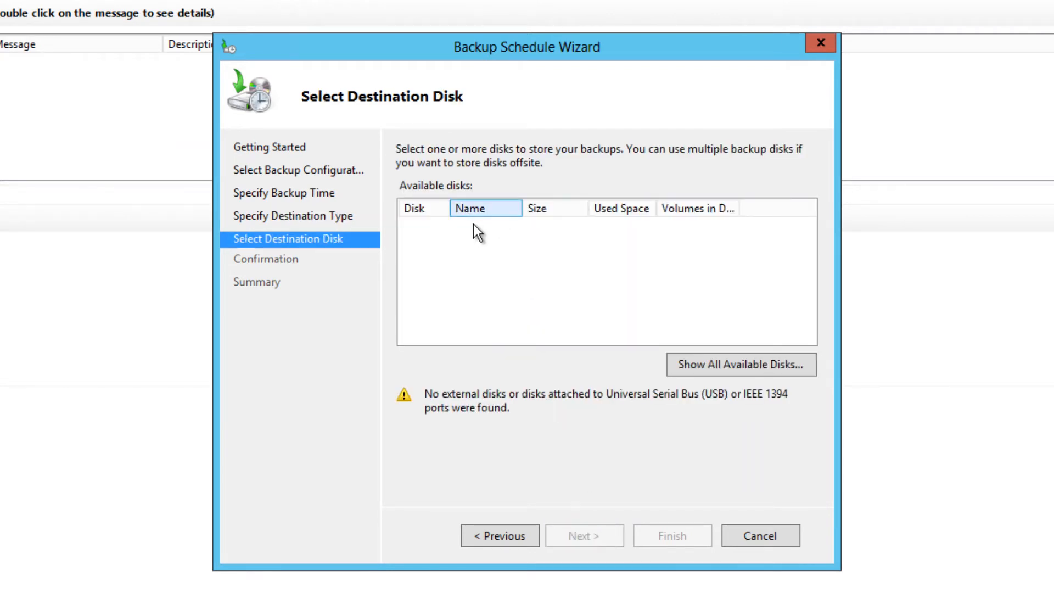
left_click(715, 359)
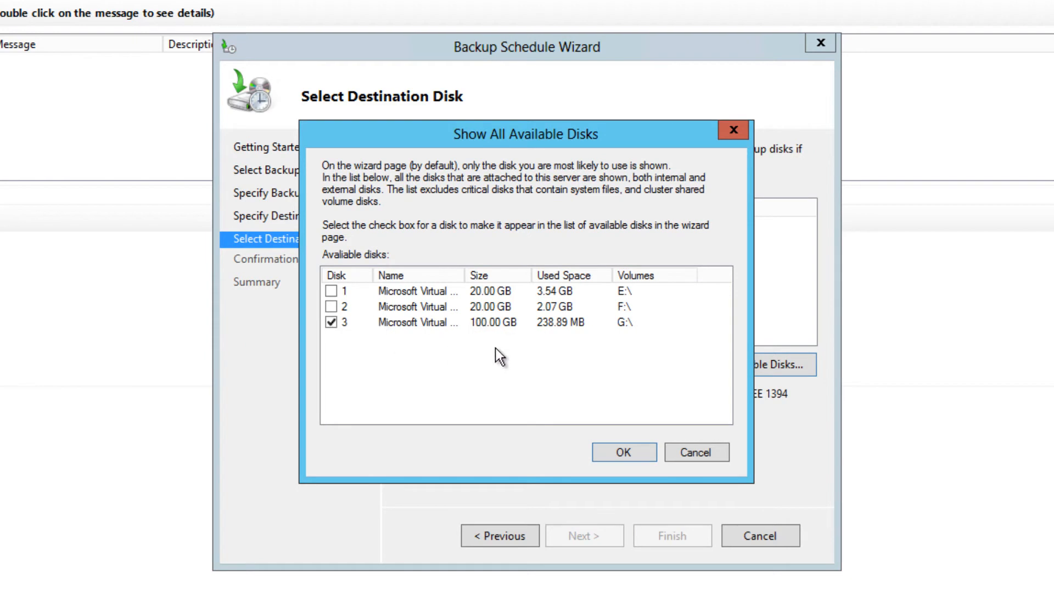
left_click(619, 453)
left_click(408, 226)
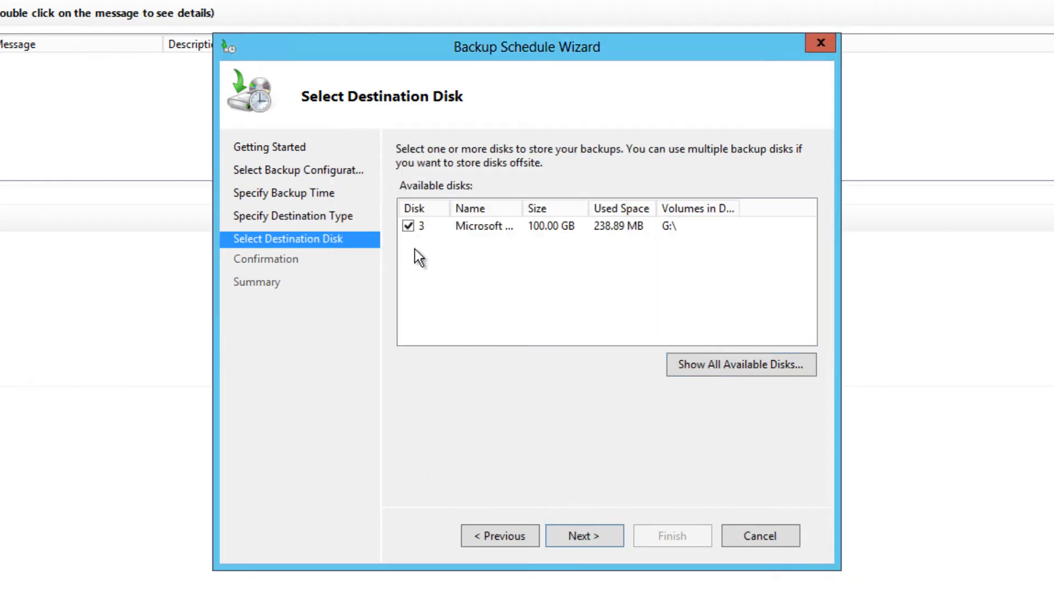
Accept removing New Volume (G:) from the backup items and reformatting the selected disk for dedicated backup storage
left_click(585, 537)
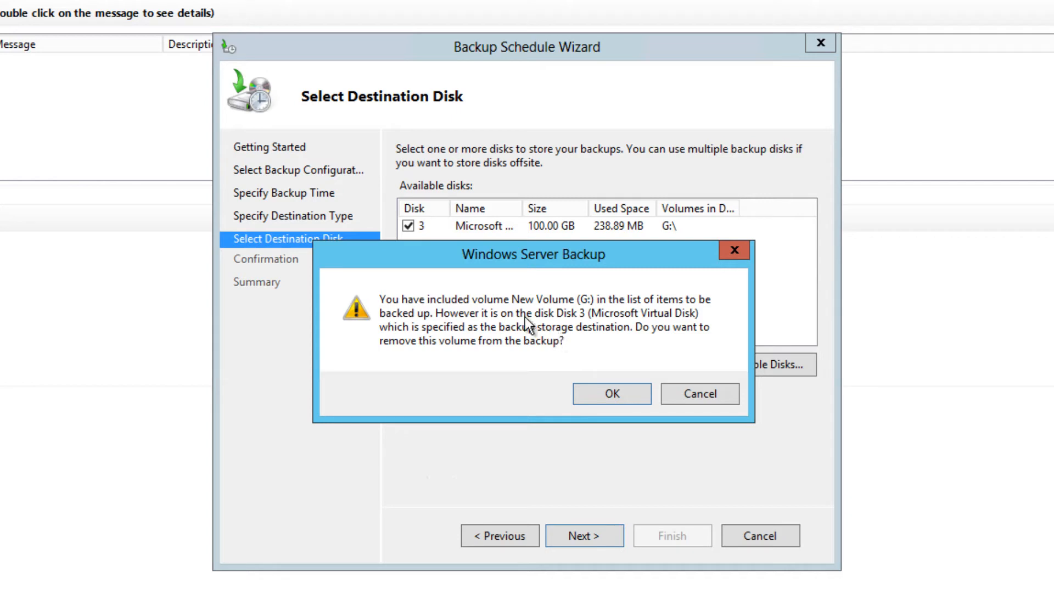
left_click(611, 394)
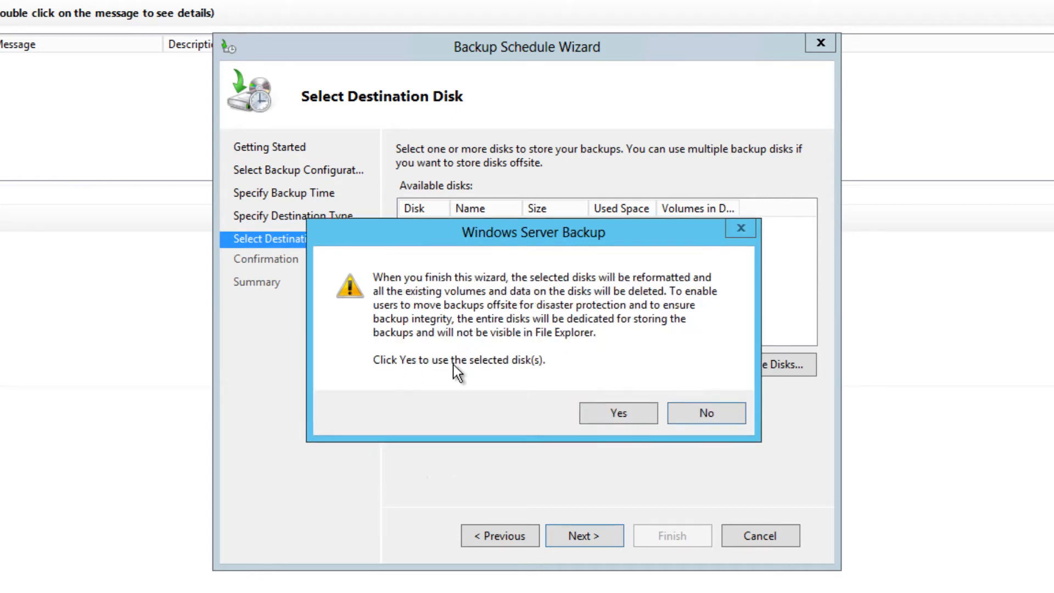
left_click(617, 410)
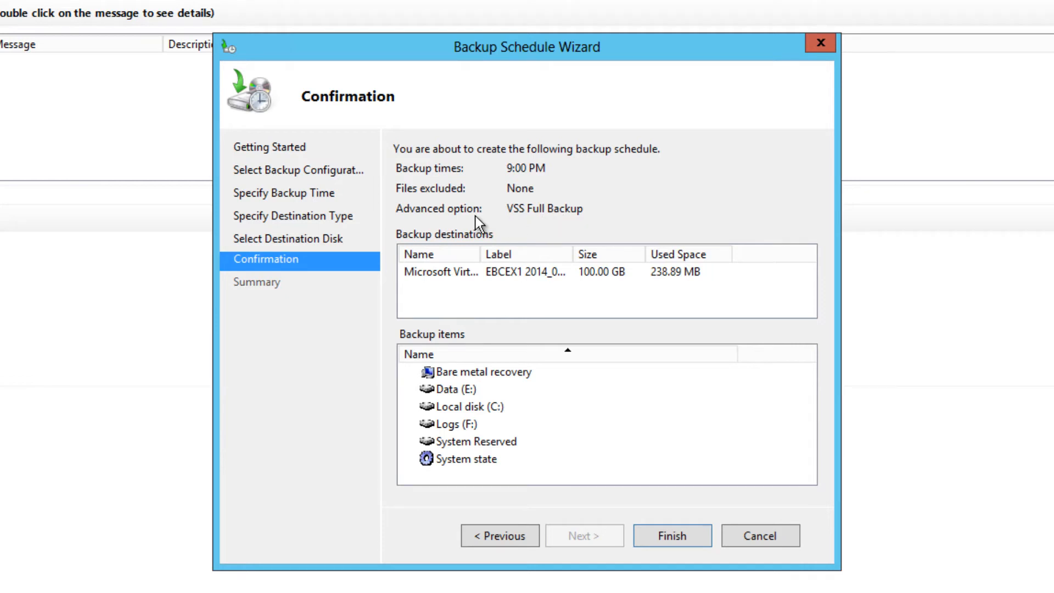
Create the backup schedule, check the drives listed in Computer, and close the schedule wizard
left_click(676, 530)
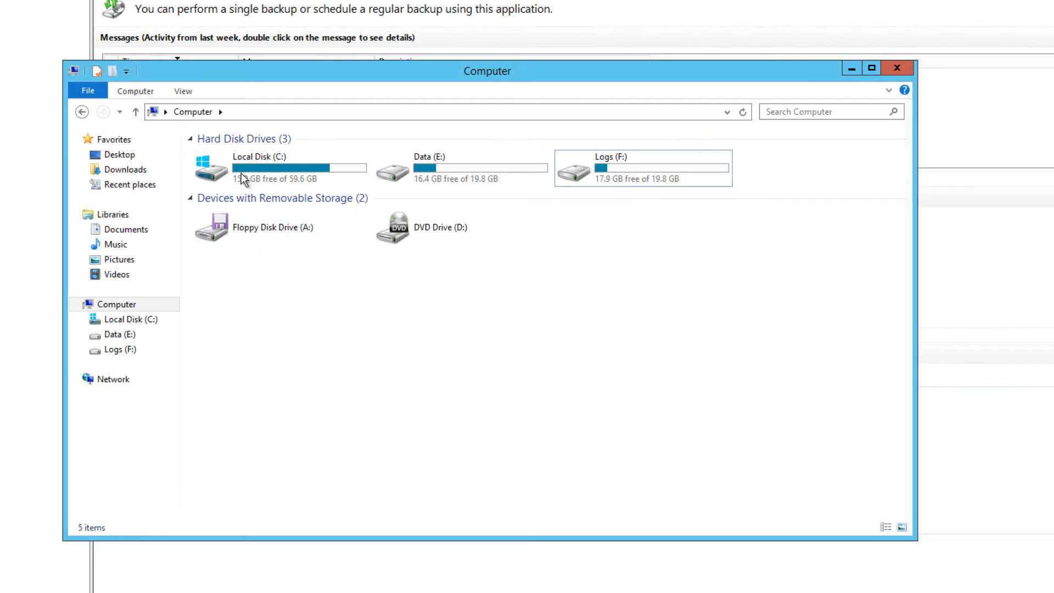
left_click(851, 68)
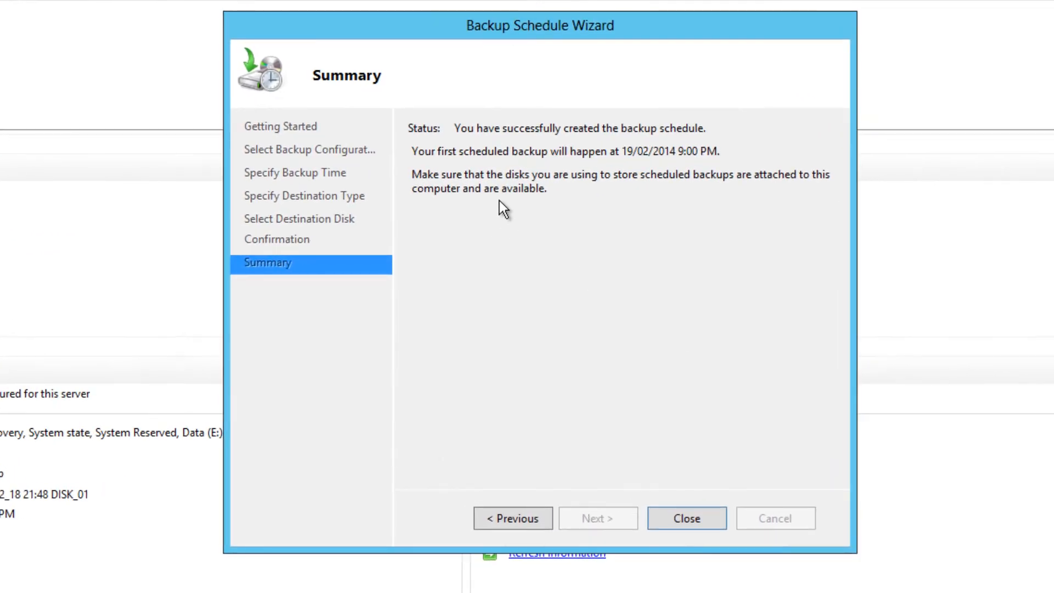
left_click(743, 485)
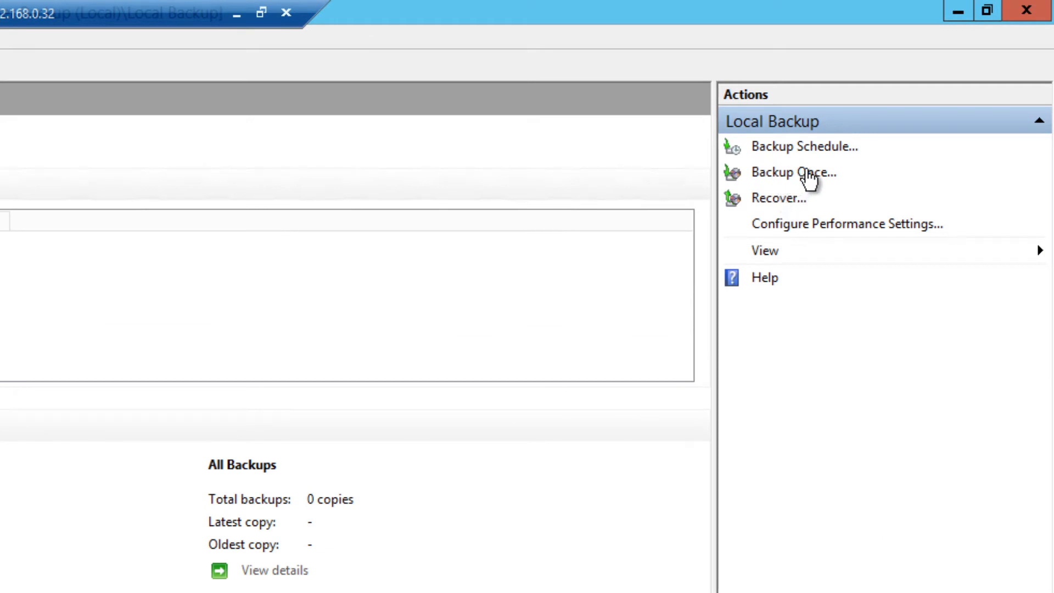
Start a one-time backup using the scheduled backup options, comparing its backup items with the drives in Computer
left_click(796, 173)
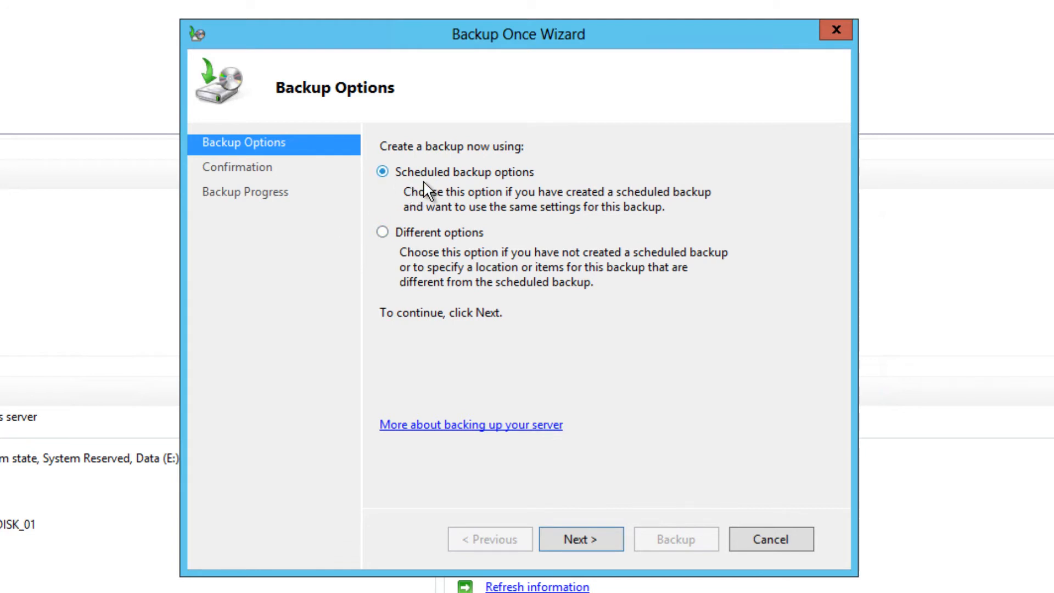
left_click(586, 543)
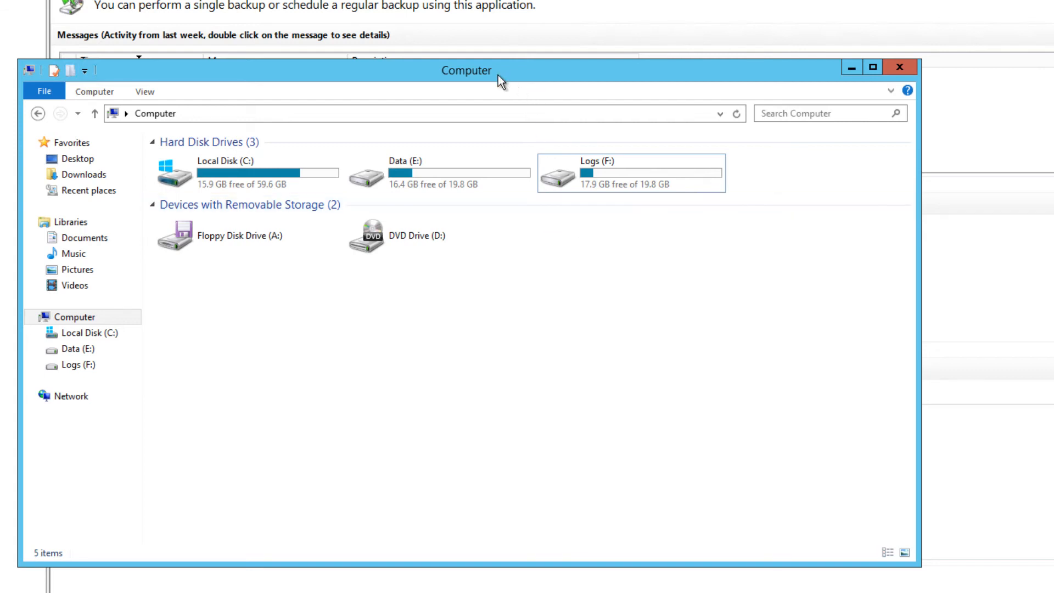
left_click_drag(499, 74, 553, 181)
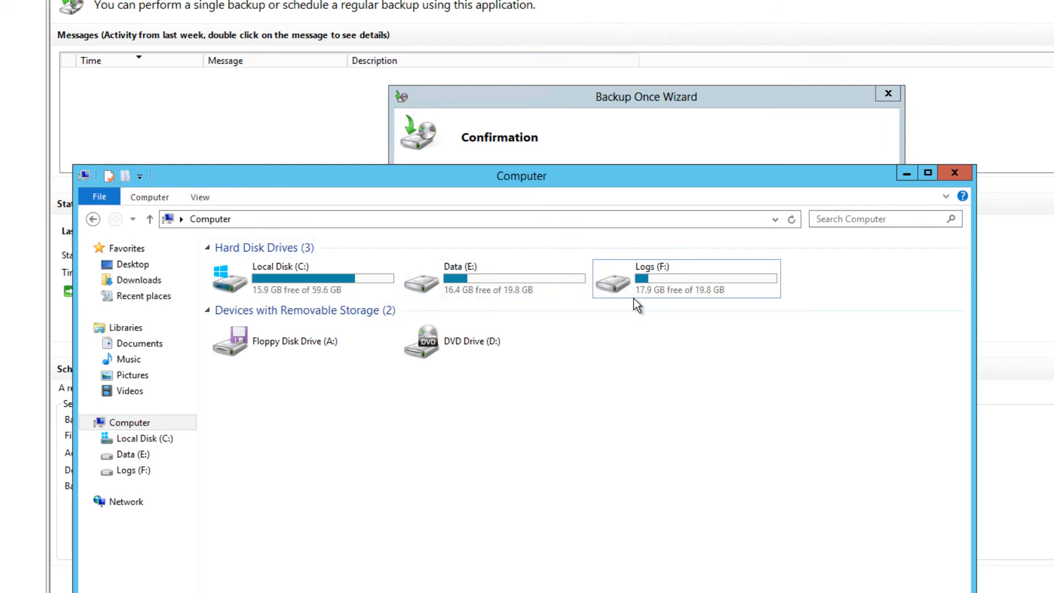
left_click(571, 94)
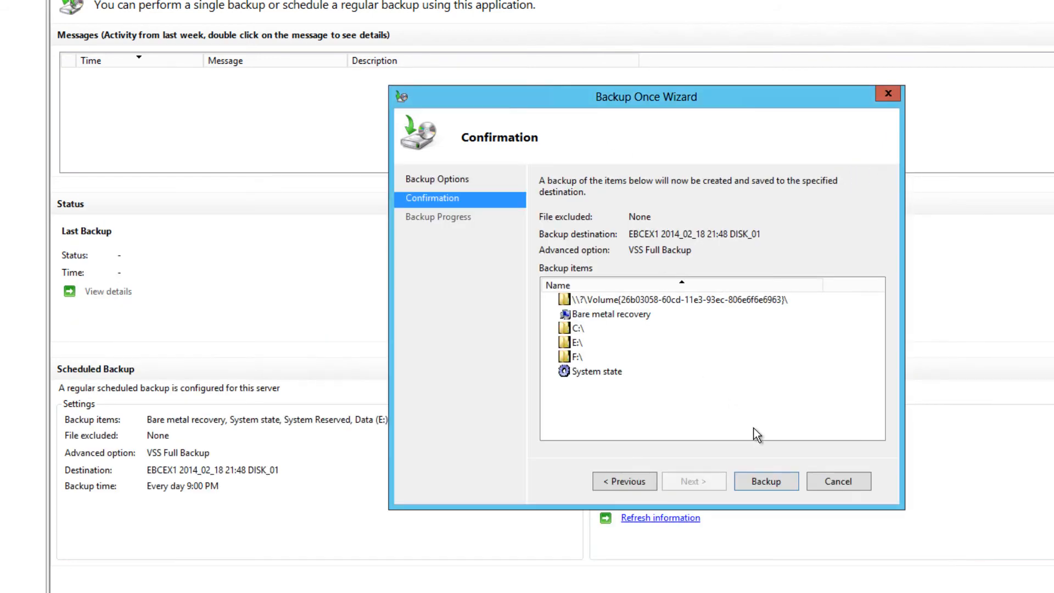
left_click(766, 481)
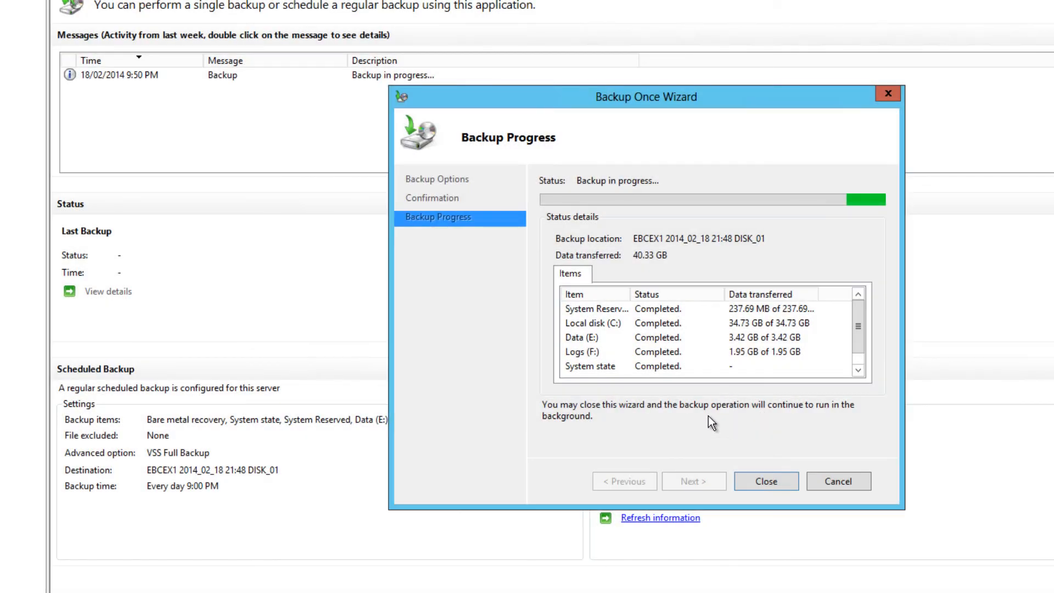
Refresh the destination usage information and close the Backup Once Wizard when the backup has completed
left_click(774, 480)
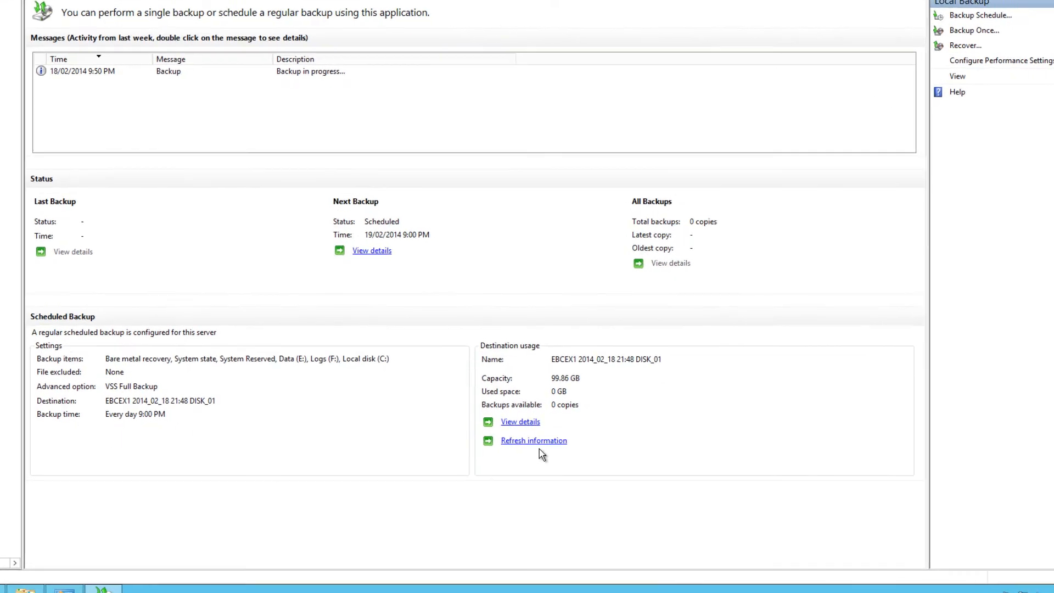
left_click(536, 442)
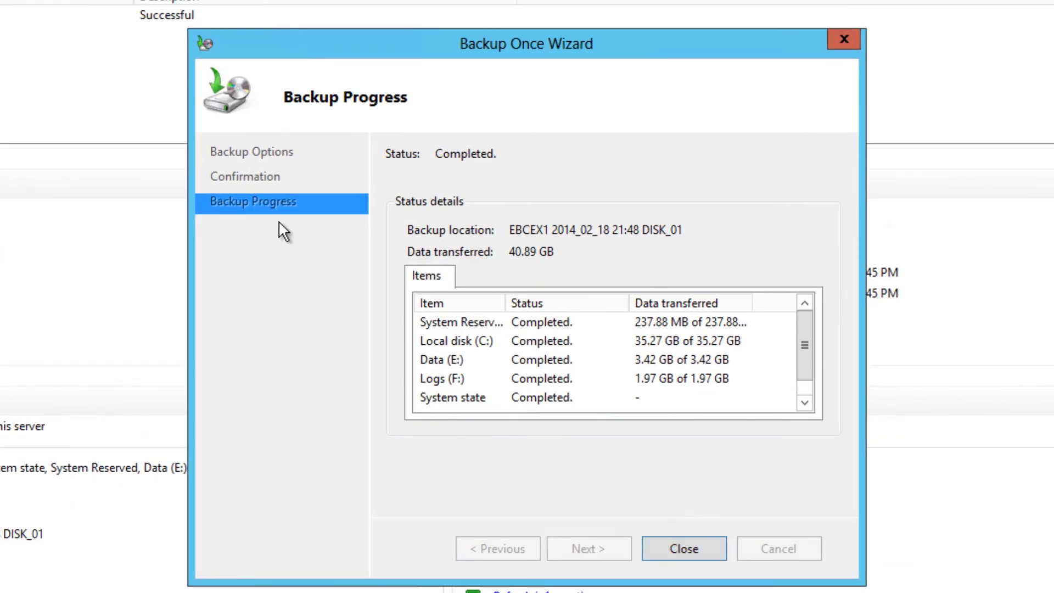
left_click(694, 550)
left_click(11, 16)
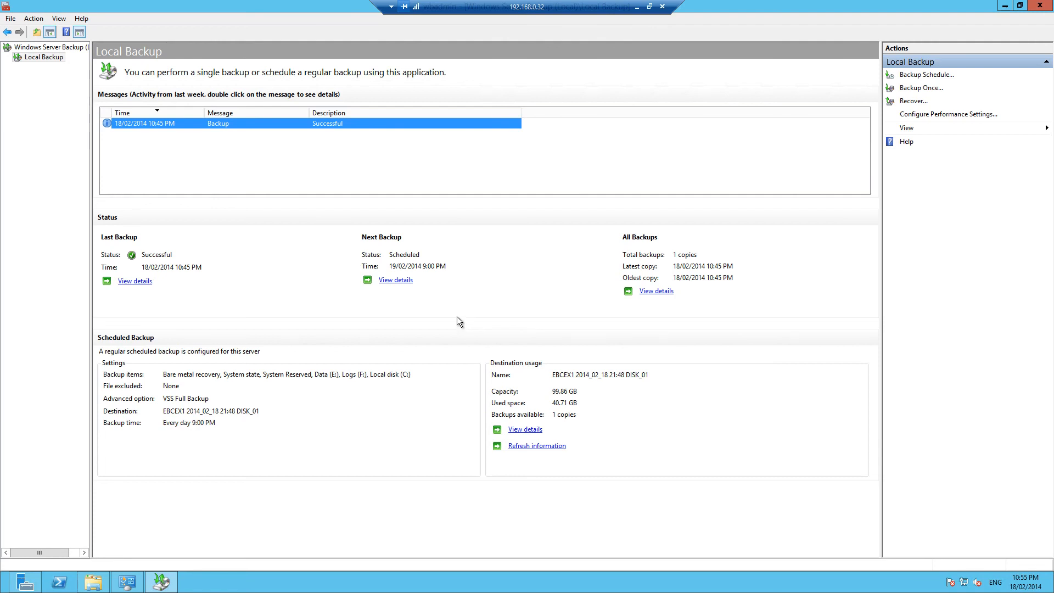
Launch the Exchange Management Shell and enlarge its window over the backup console
left_click(7, 588)
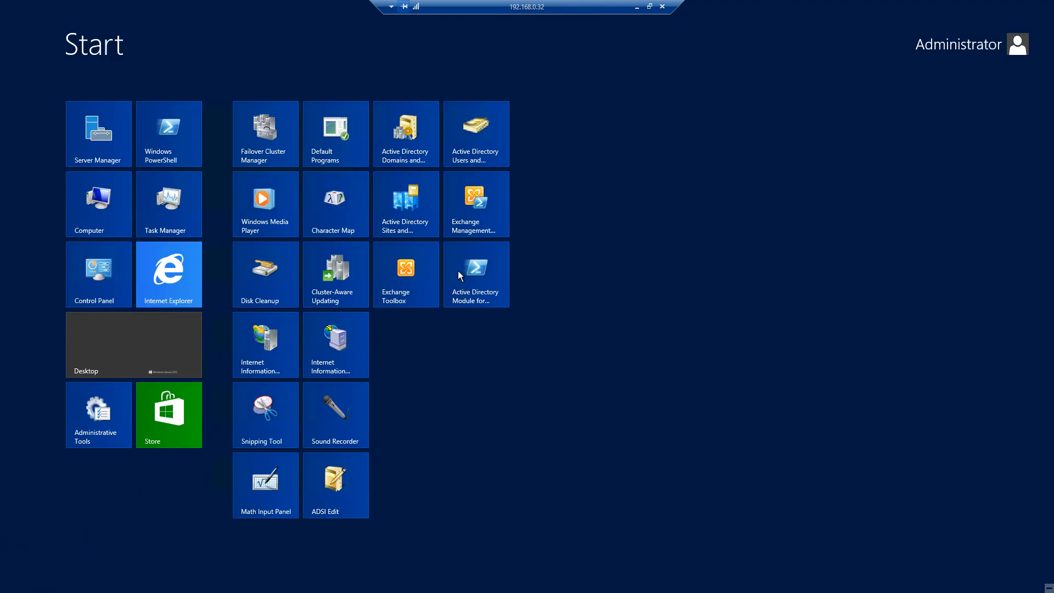
left_click(472, 225)
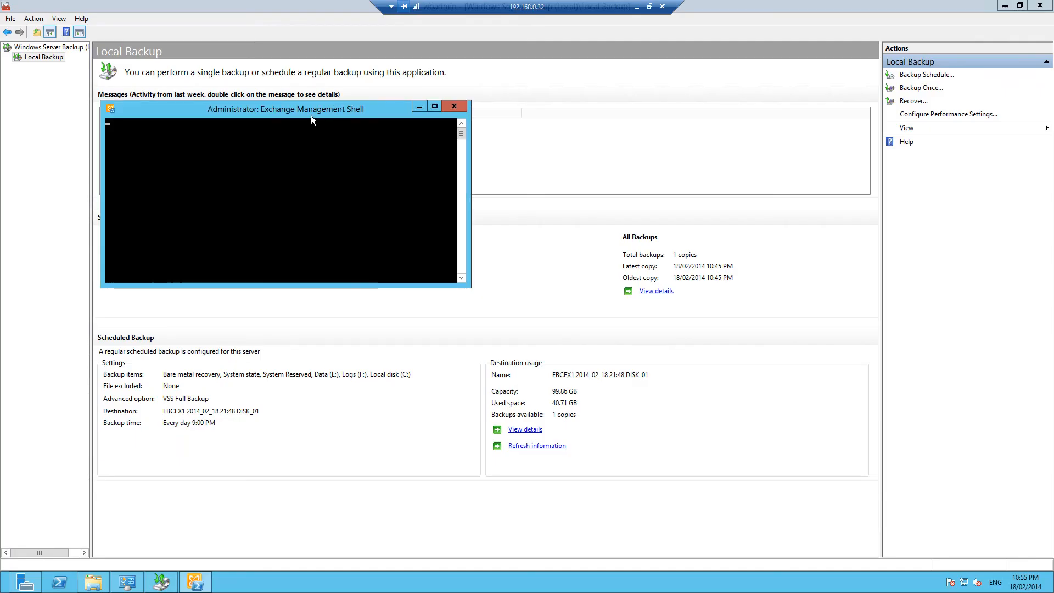
left_click_drag(315, 112, 356, 175)
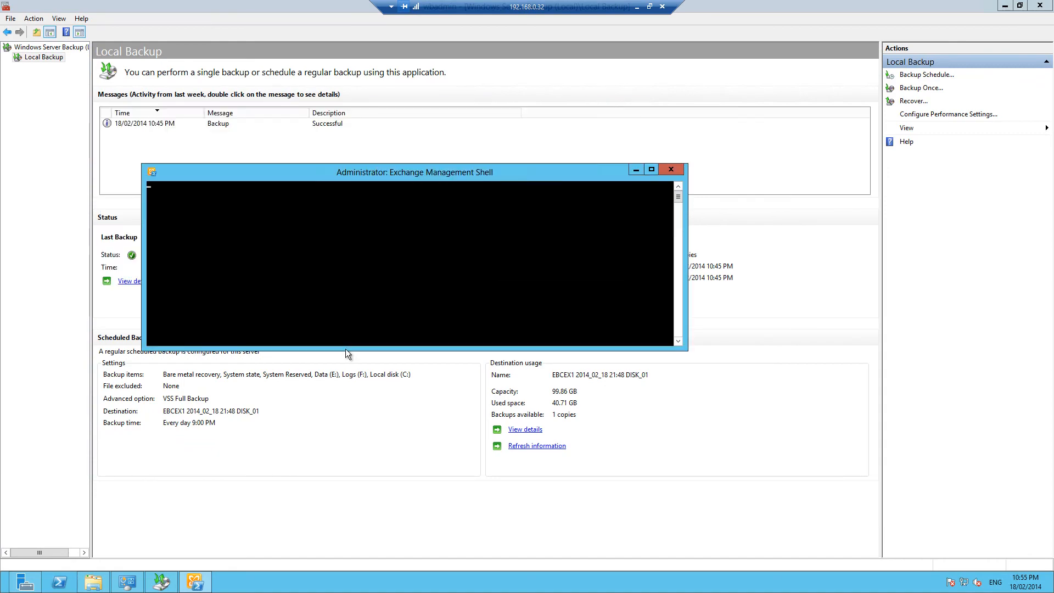
left_click_drag(344, 346, 343, 462)
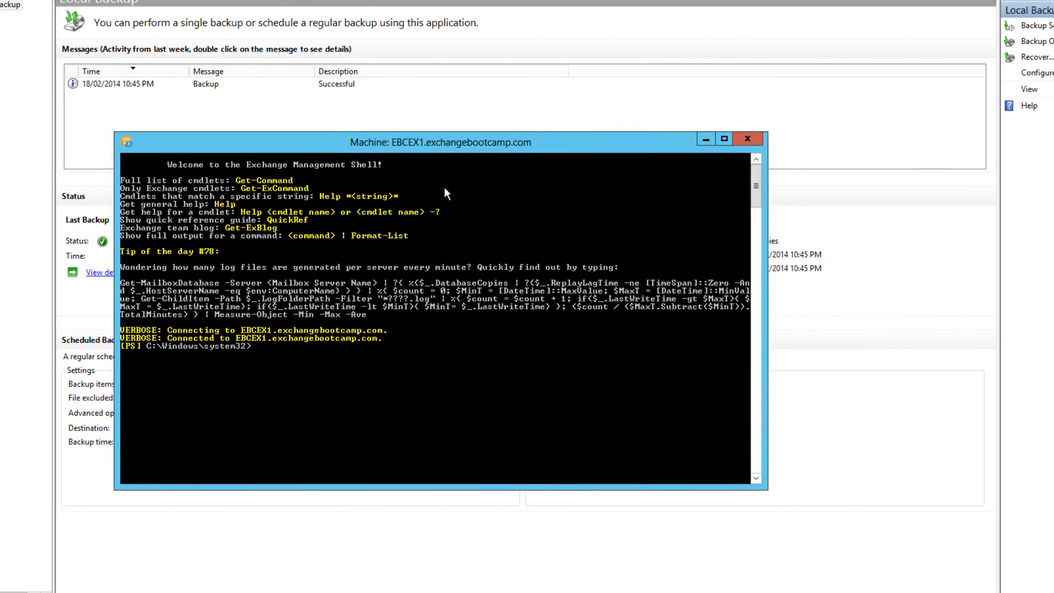
Change the shell's working directory to the root of C: with "cd \" and clear the screen with "cls"
type("c")
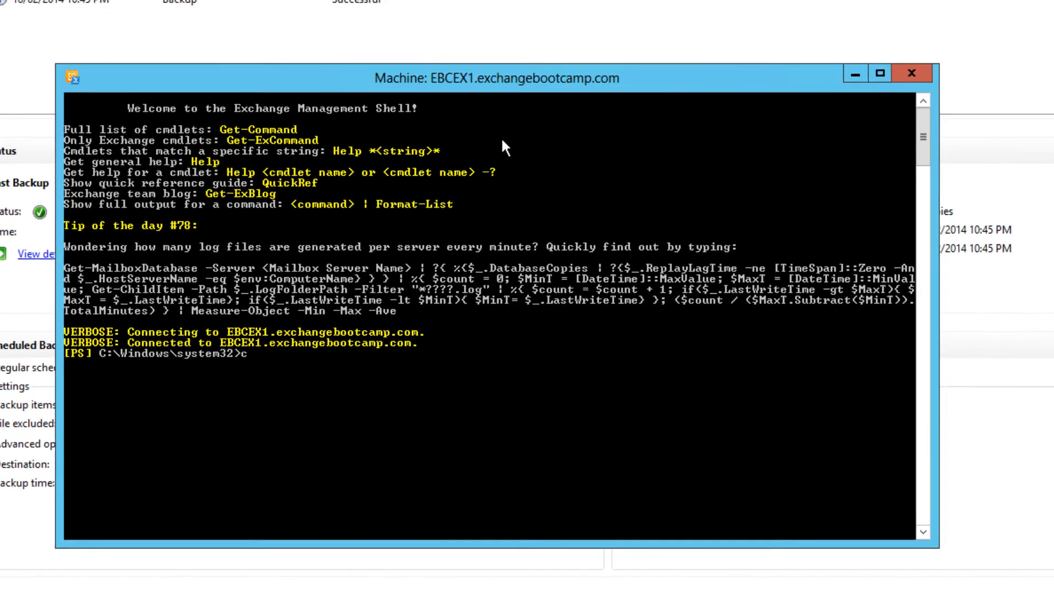
type("d \\")
key("Return")
key("Return")
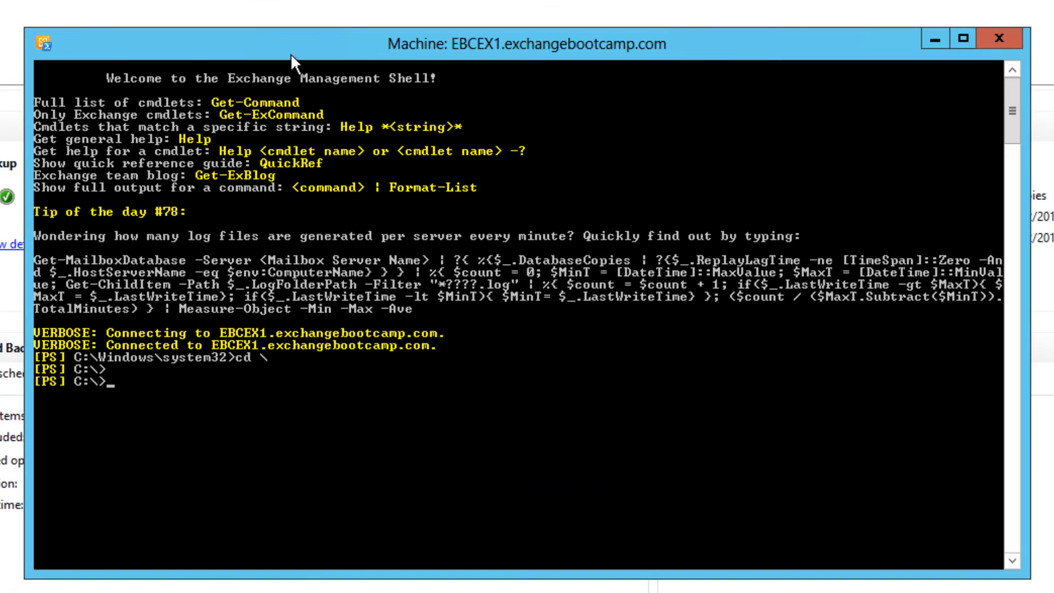
type("cls")
key("Return")
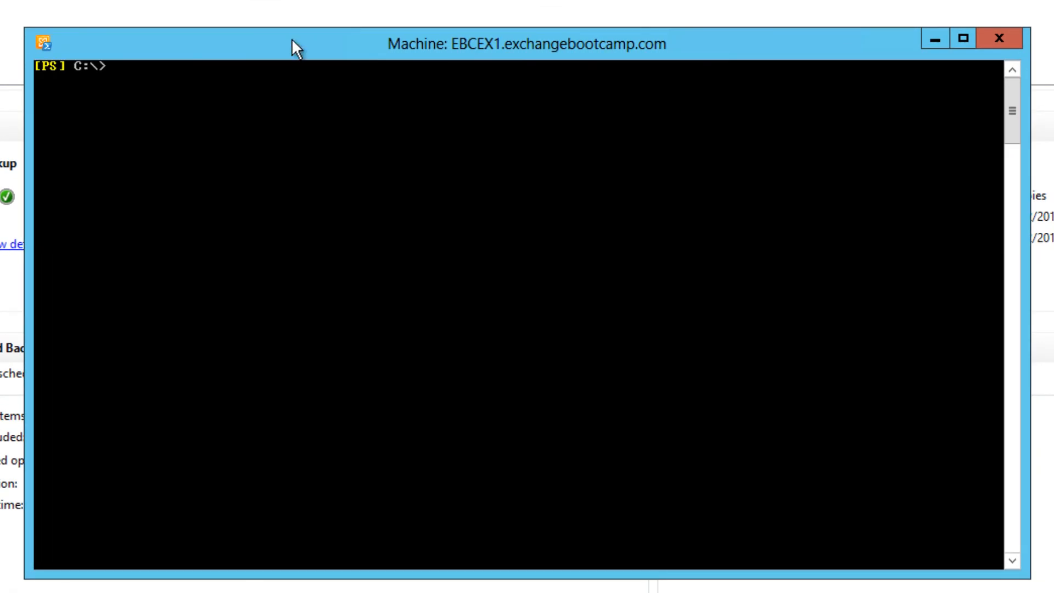
key("Return")
Query each mailbox database's last full backup with "Get-MailboxDatabase -Status | fl name,lastfullbackup"
type("get-")
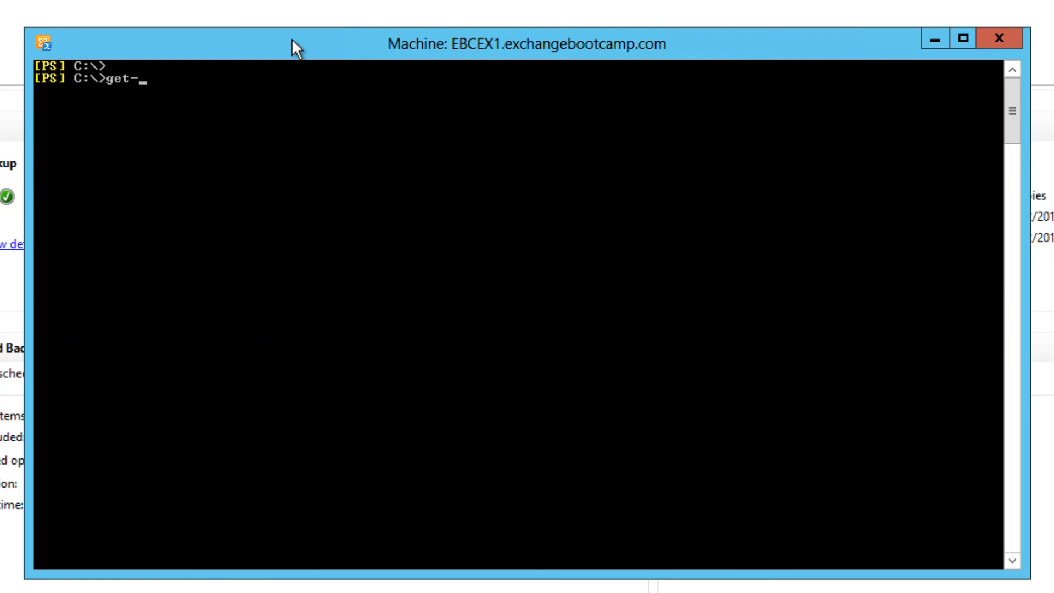
type("mailboxd")
key("Tab")
type("-sta")
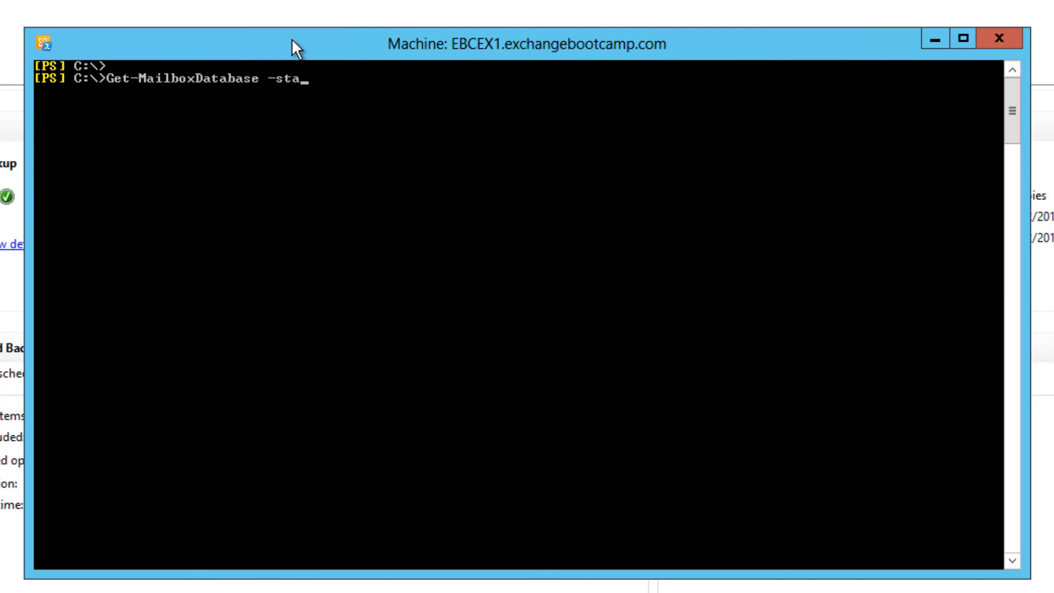
key("Tab")
type("| fl name,last")
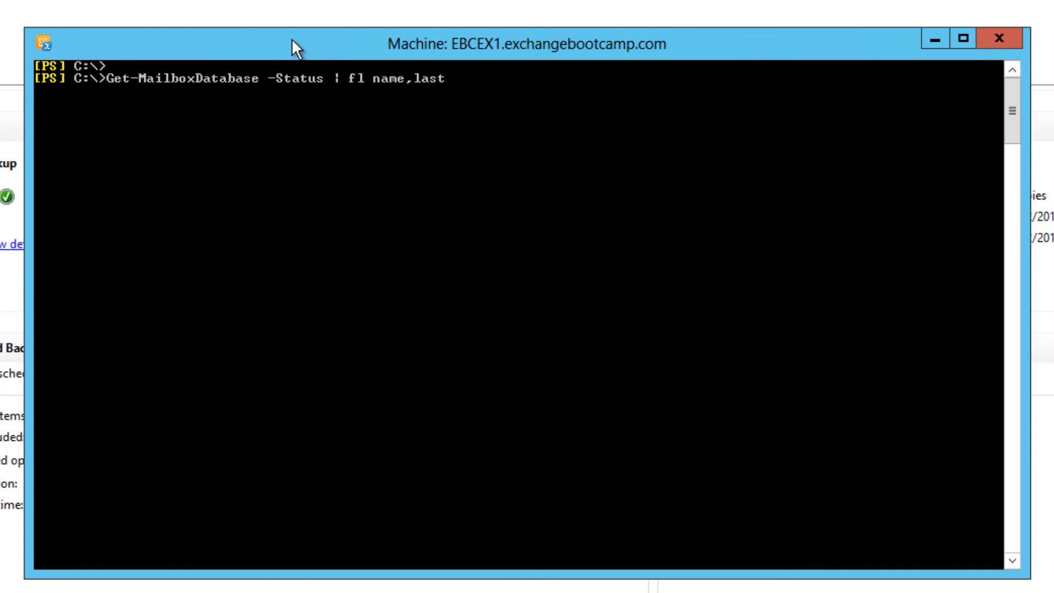
type("fullbackup")
key("Return")
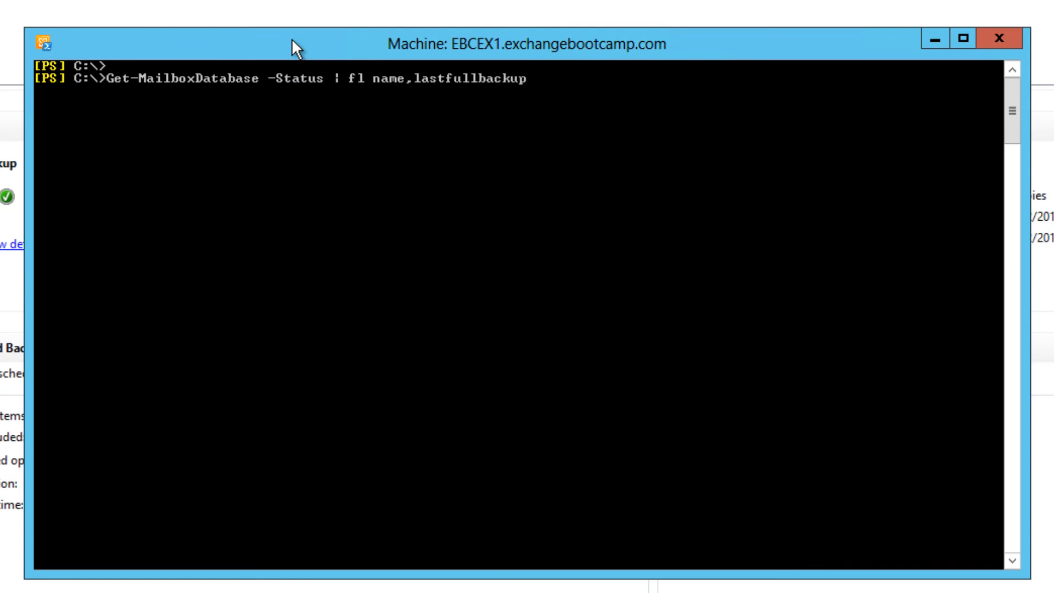